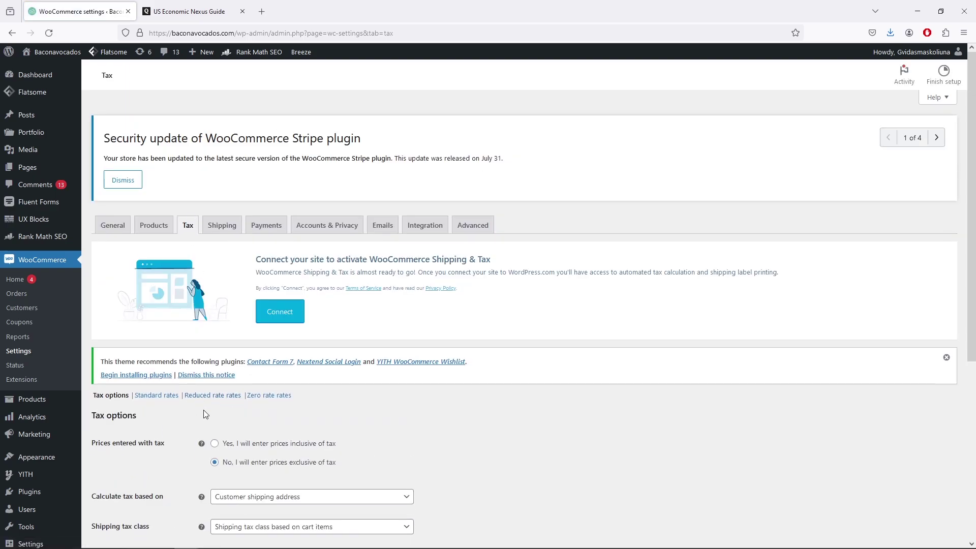
# Review the tax options from price entry through the additional tax classes
pyautogui.scroll(-3, 184, 411)
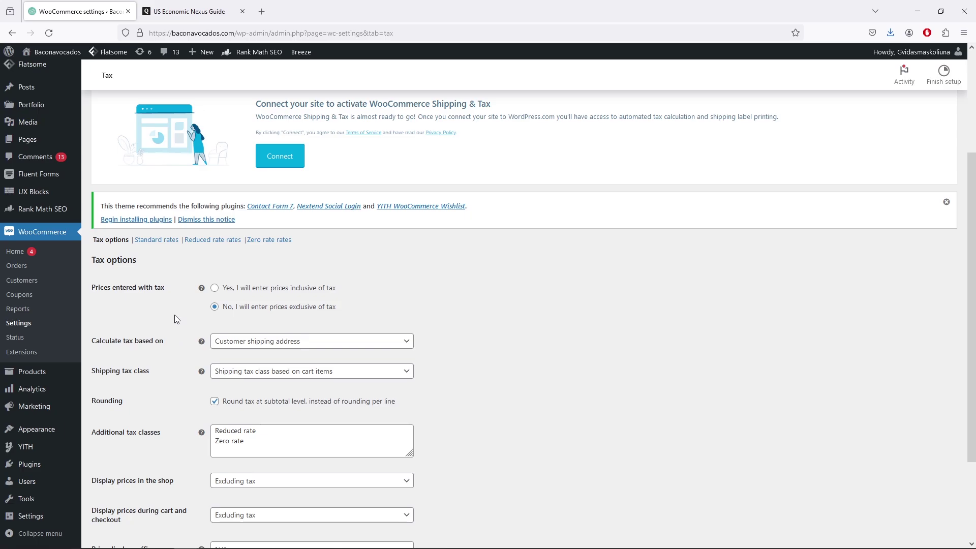
pyautogui.scroll(-3, 175, 319)
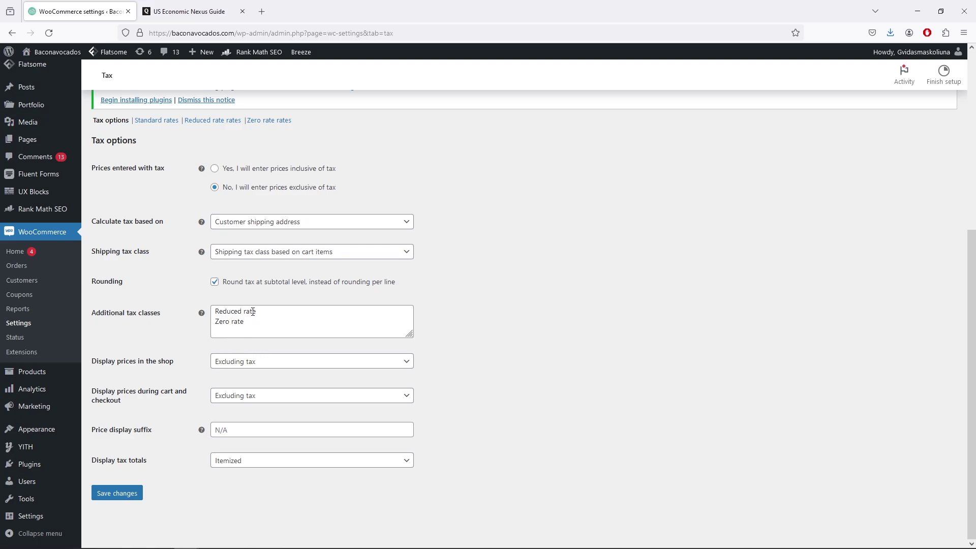
pyautogui.tripleClick(275, 307)
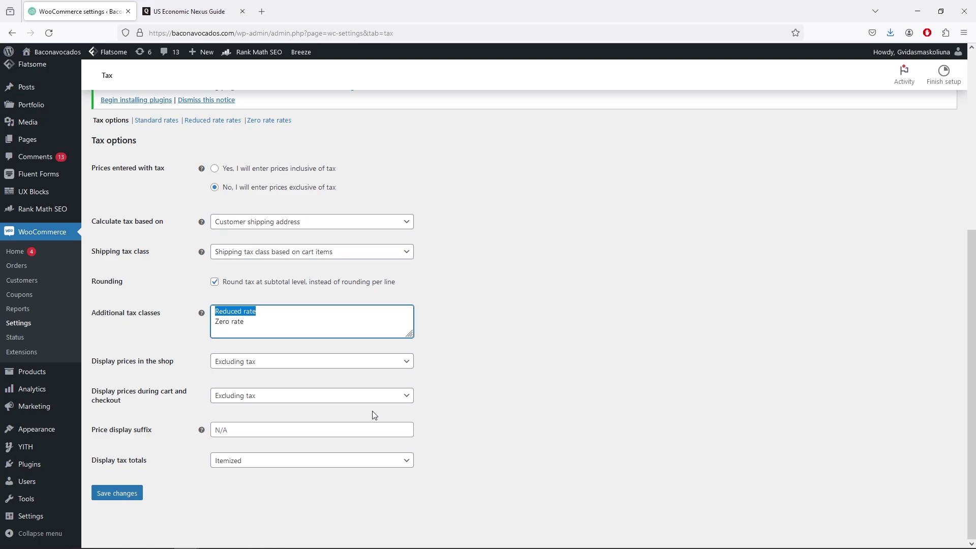
# Try displaying prices during cart and checkout as Including tax, and set the option back to Excluding tax
pyautogui.click(401, 401)
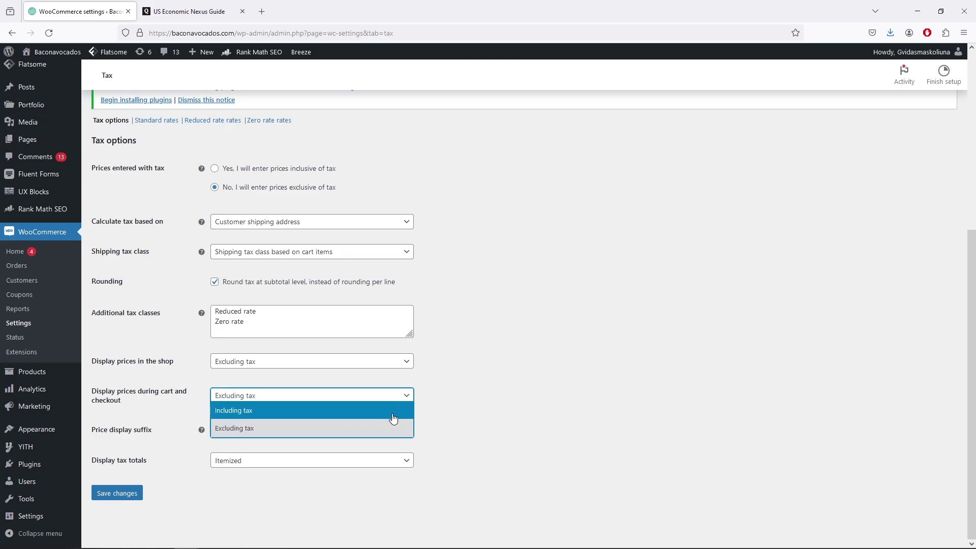
pyautogui.click(395, 414)
pyautogui.scroll(-2, 430, 406)
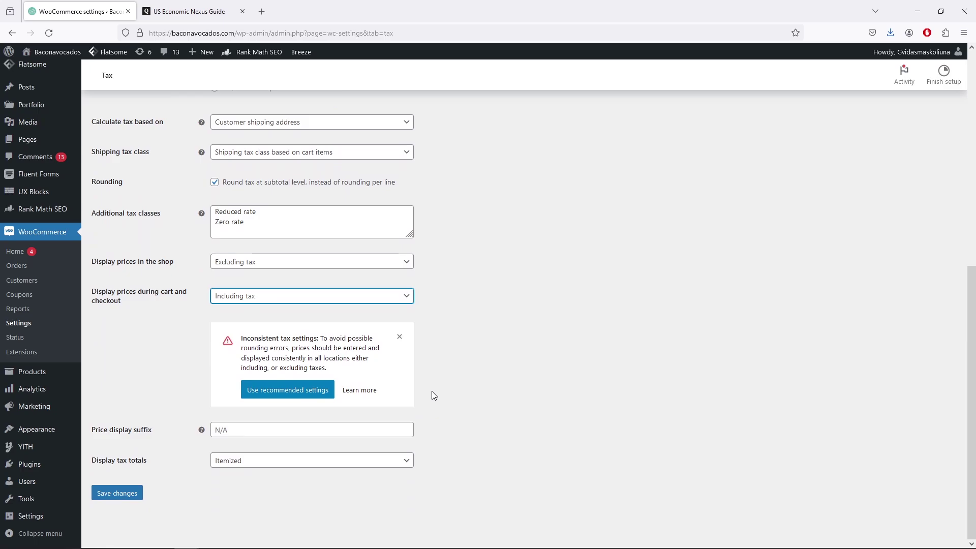
pyautogui.click(392, 304)
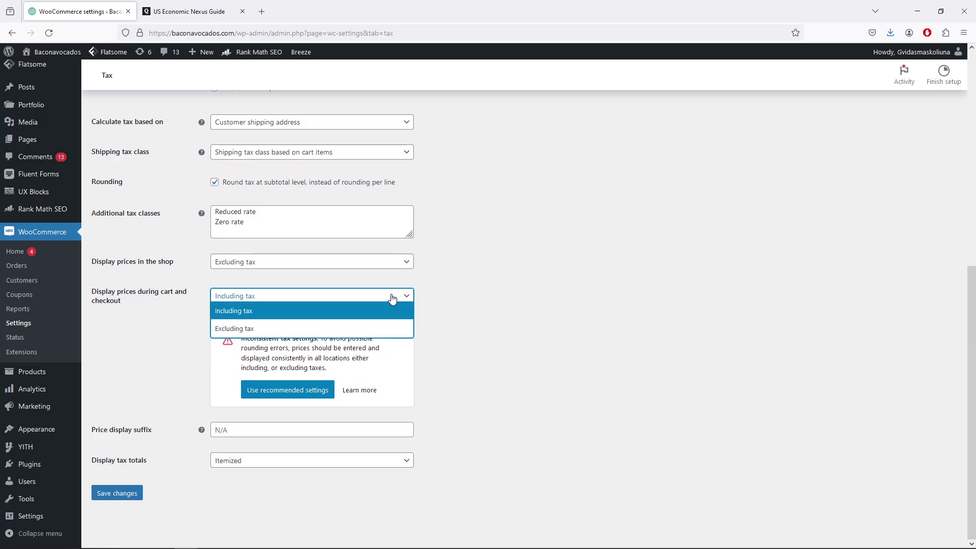
pyautogui.click(298, 328)
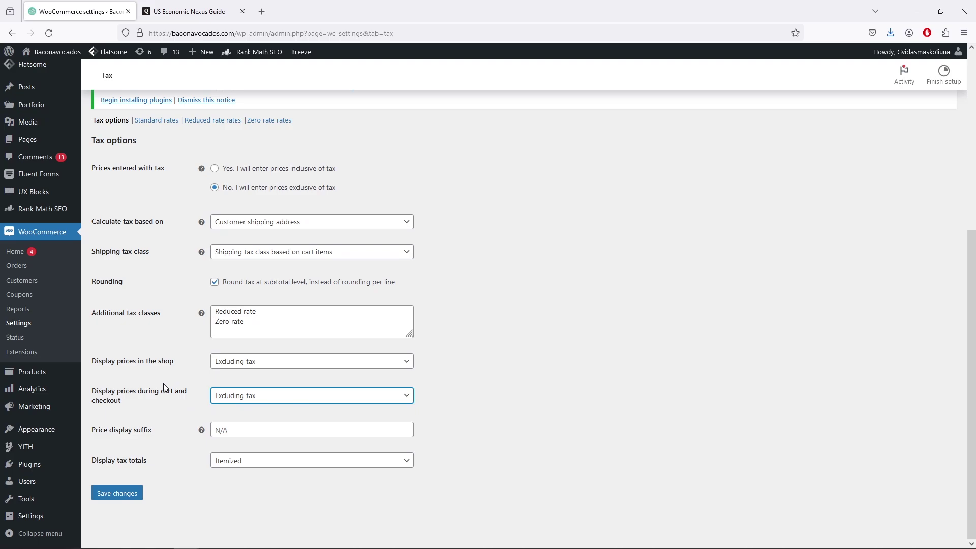
# Check the help for the Price display suffix option
pyautogui.moveTo(92, 434); pyautogui.dragTo(133, 436)
pyautogui.click(163, 440)
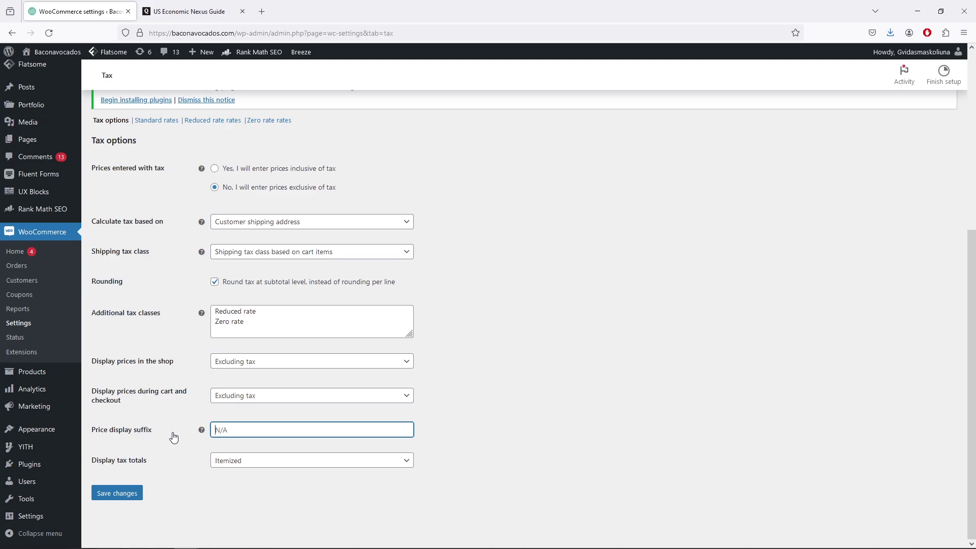
pyautogui.moveTo(201, 431)
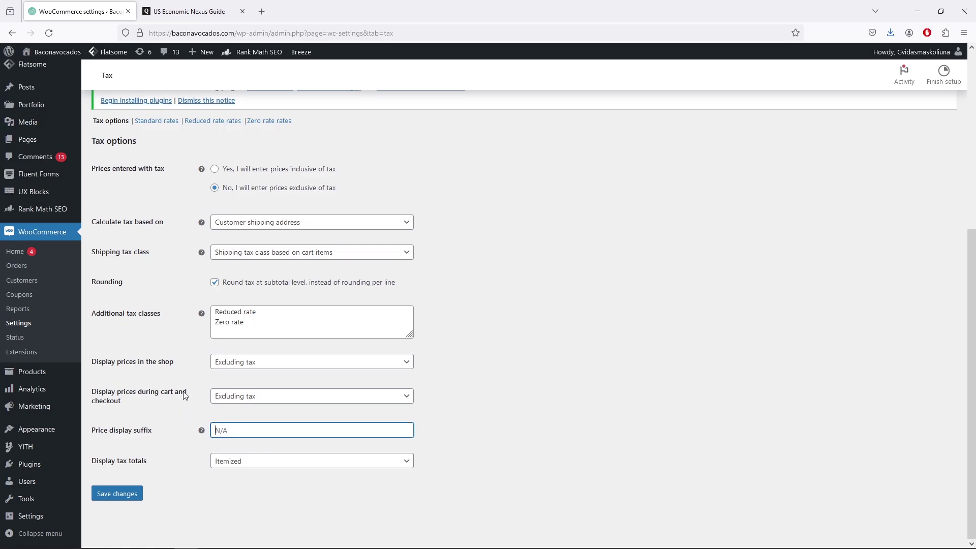
# Stay on the tax options page when asked about leaving it, and save the tax settings
pyautogui.scroll(2, 183, 397)
pyautogui.scroll(2, 175, 306)
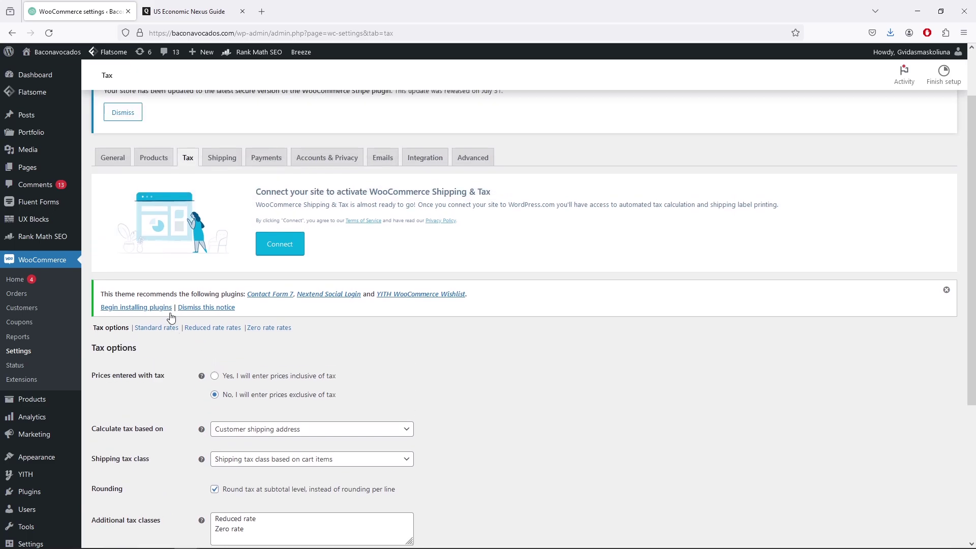
pyautogui.click(170, 328)
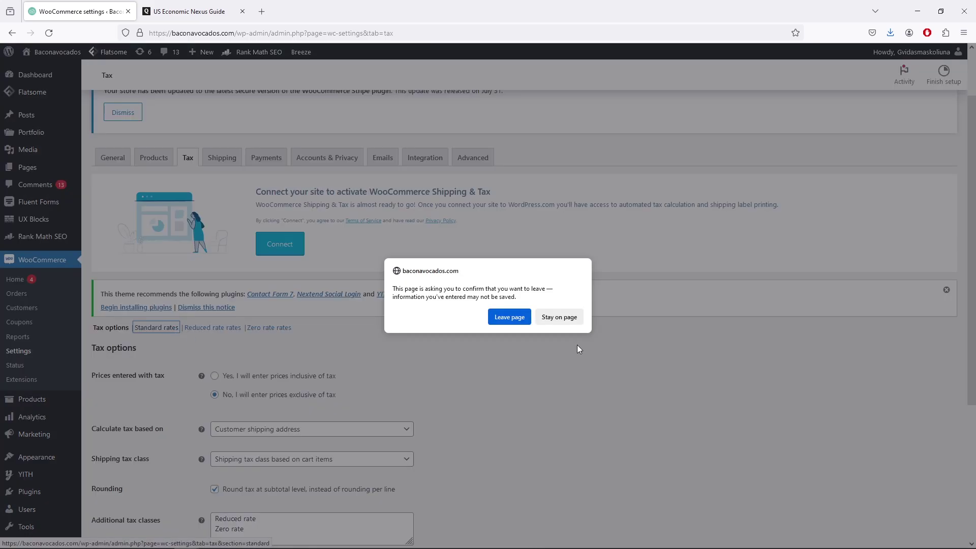
pyautogui.click(560, 317)
pyautogui.scroll(-4, 422, 351)
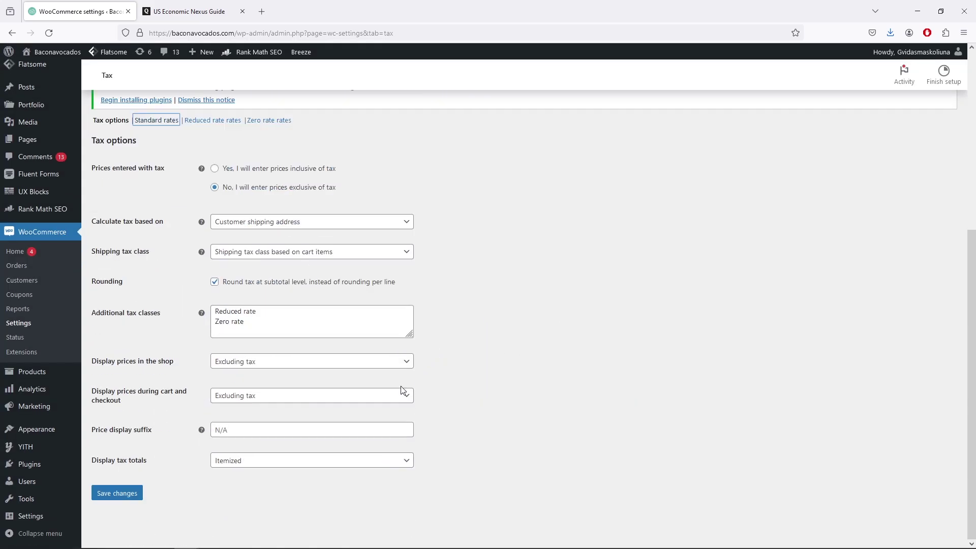
pyautogui.click(120, 495)
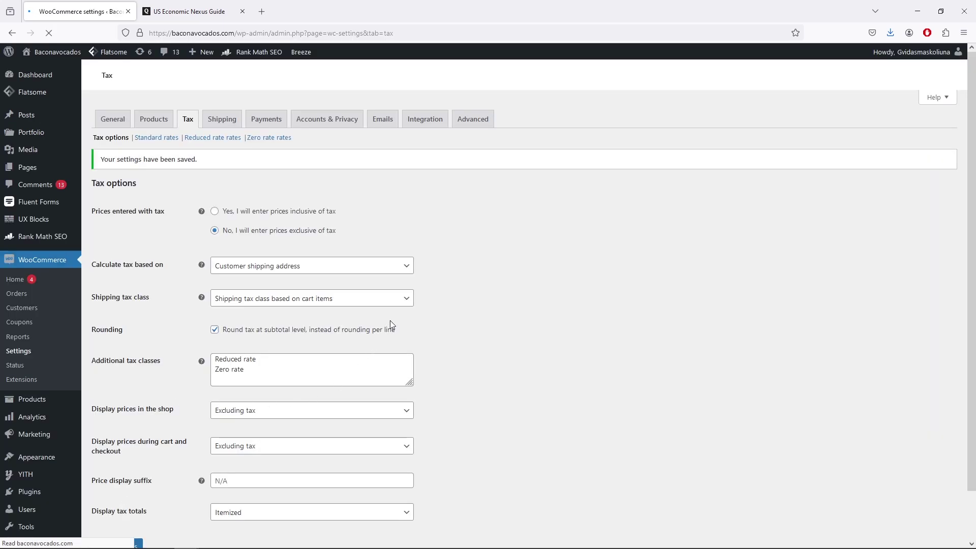
# Insert a row in the standard tax rates and set its country code to LT
pyautogui.scroll(-2, 389, 320)
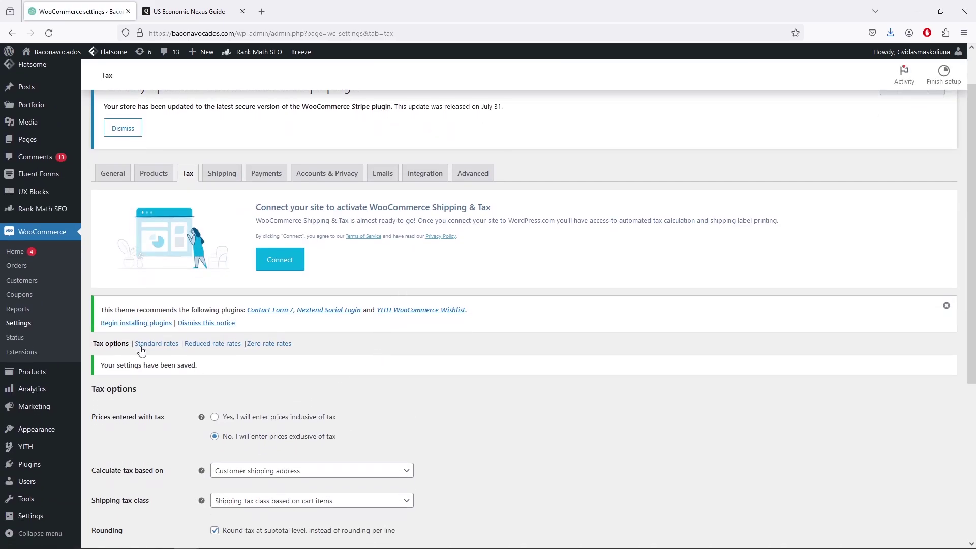
pyautogui.click(161, 345)
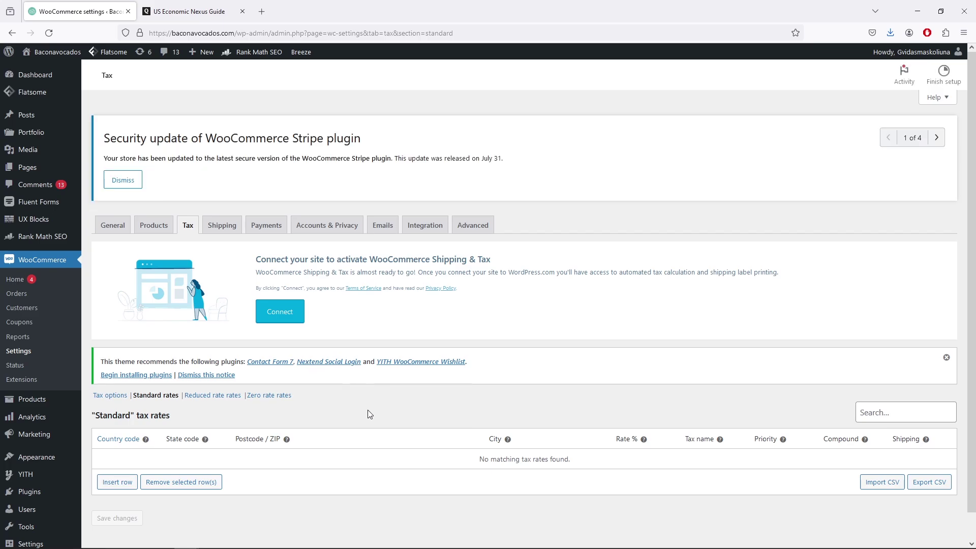
pyautogui.scroll(-1, 369, 404)
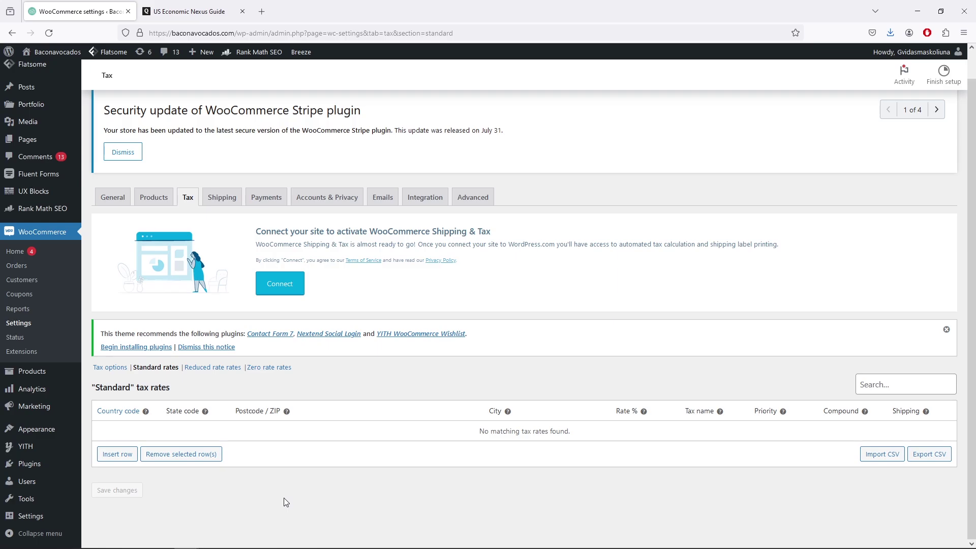
pyautogui.click(129, 455)
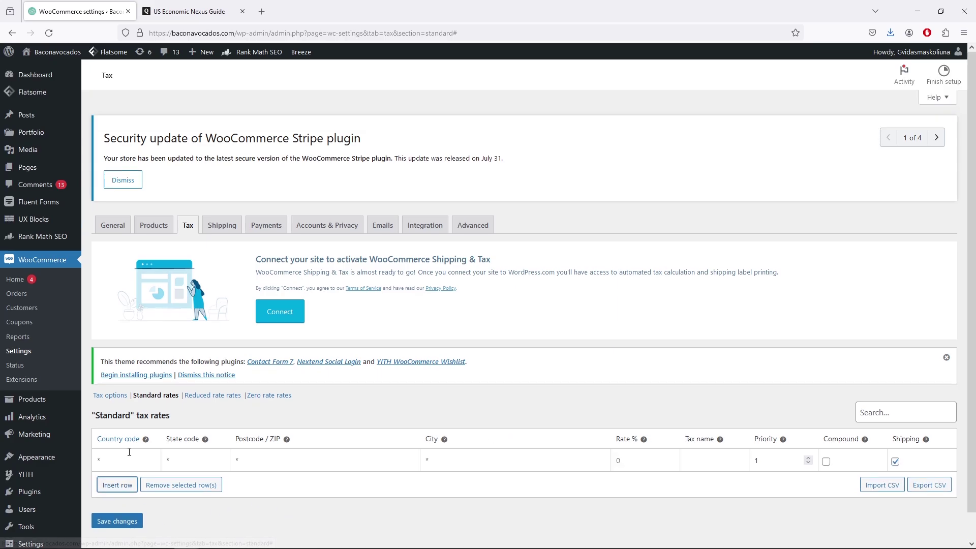
pyautogui.click(129, 434)
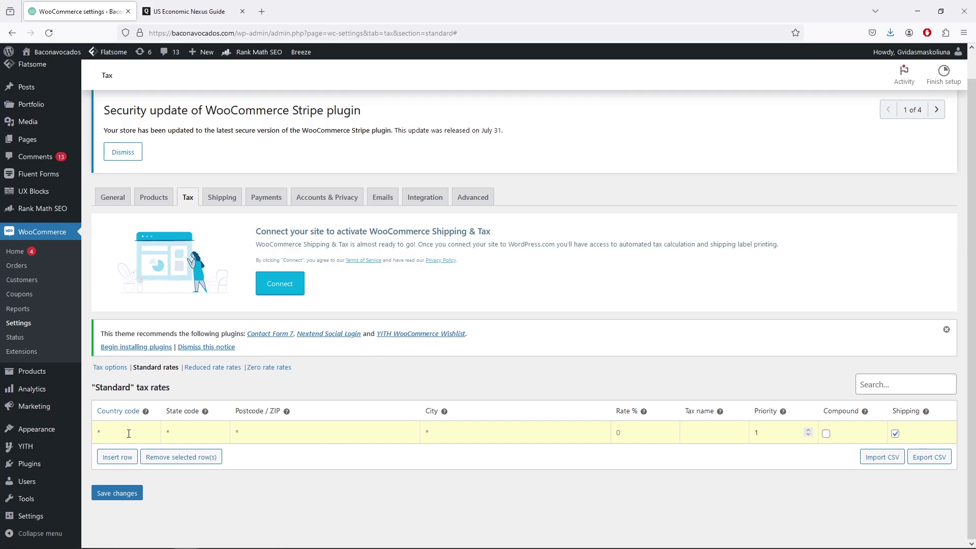
pyautogui.write('LT')
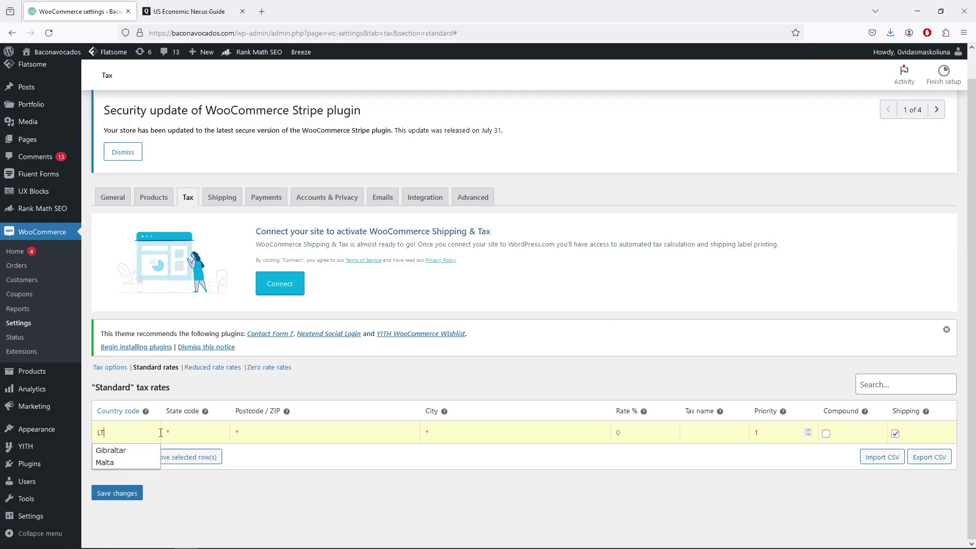
pyautogui.click(220, 433)
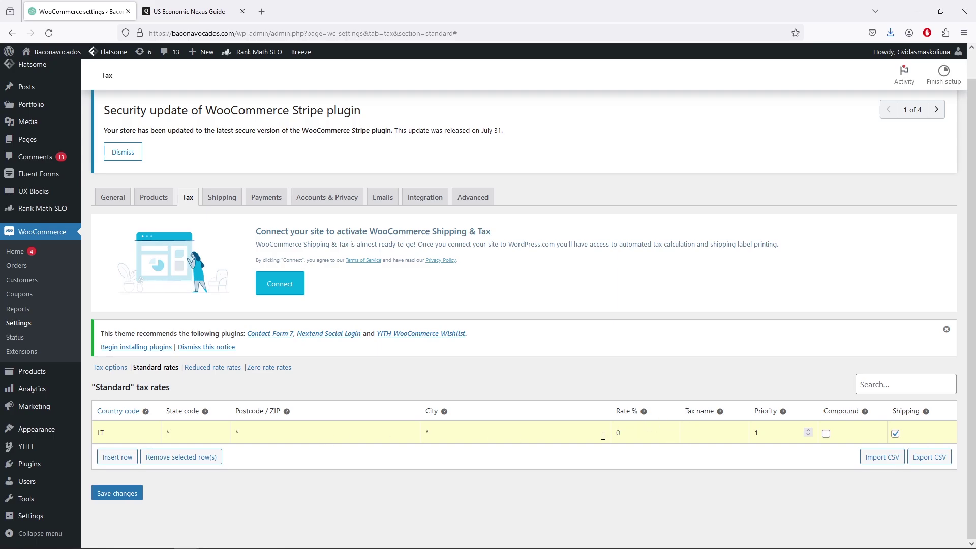
# Set the LT row's rate to 21 percent with the tax name VAT, and save the standard rates
pyautogui.write('21')
pyautogui.press('Tab')
pyautogui.write('VAT')
pyautogui.moveTo(866, 415)
pyautogui.click(133, 495)
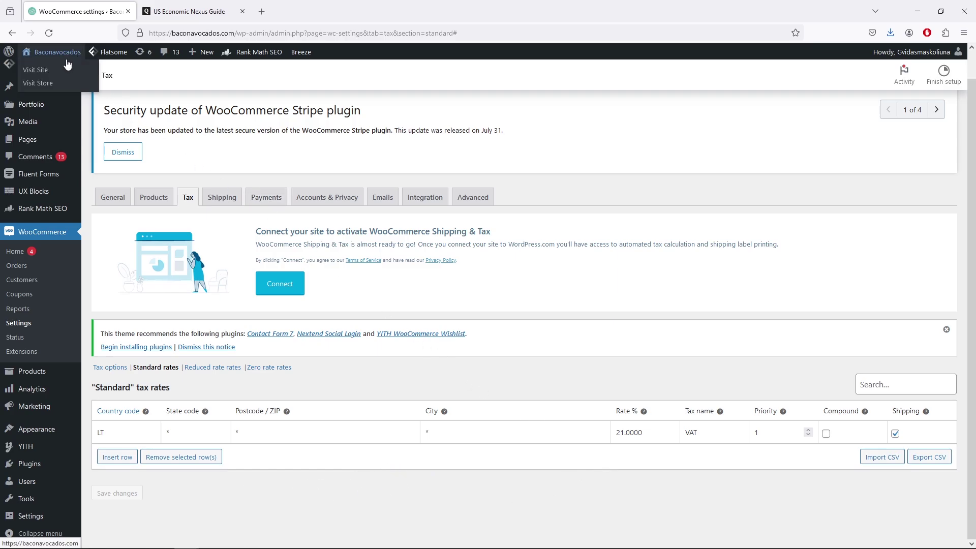
# Open the store's public site in a separate browser tab and bring its best-selling products into view
pyautogui.rightClick(43, 71)
pyautogui.click(54, 77)
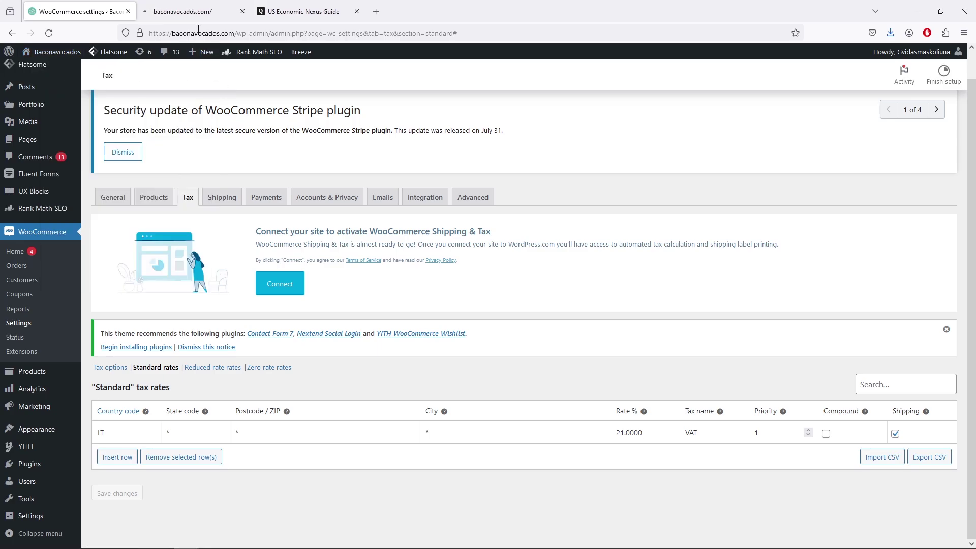
pyautogui.click(194, 11)
pyautogui.scroll(-3, 410, 188)
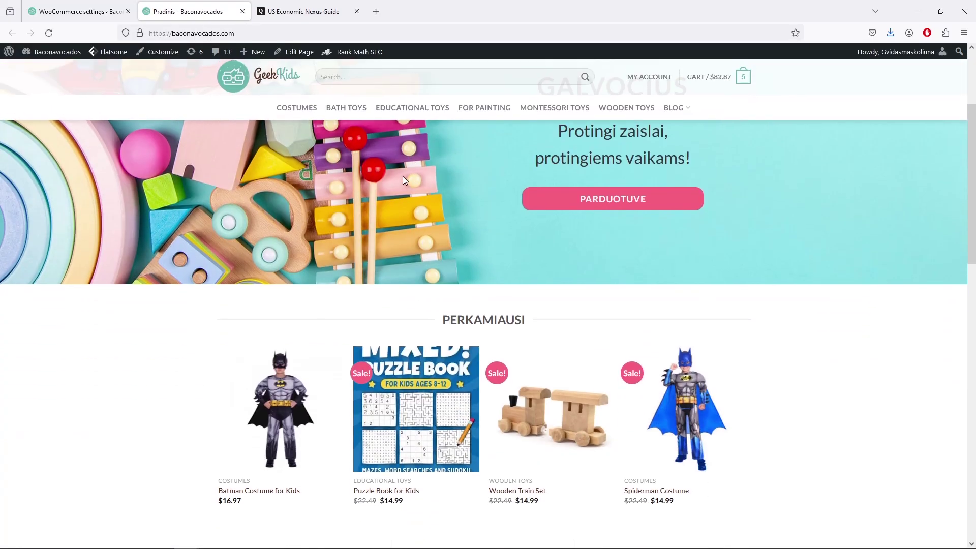
pyautogui.scroll(-2, 403, 176)
# Add one Puzzle Book for Kids to the cart and open the shopping cart page
pyautogui.click(416, 306)
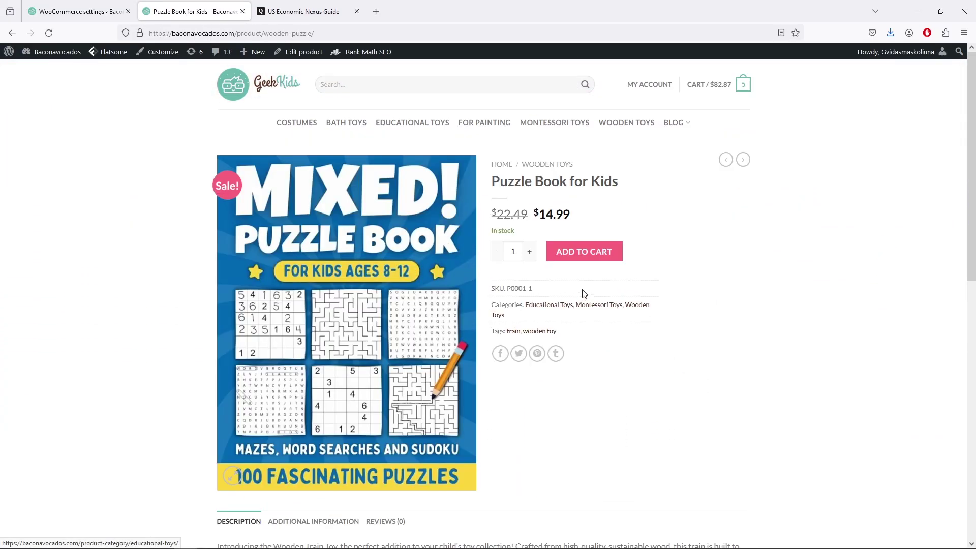
pyautogui.click(593, 259)
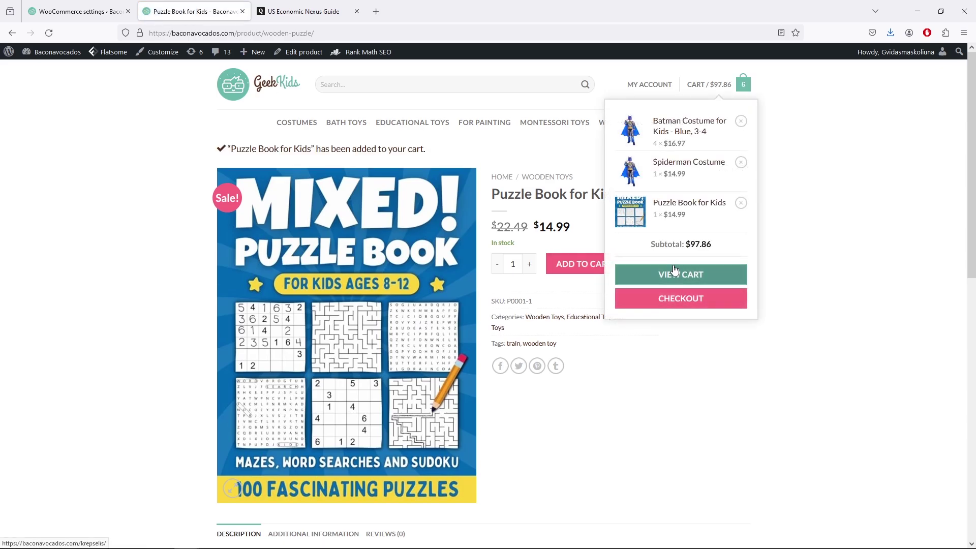
pyautogui.click(682, 269)
# Change the cart's shipping country to Lithuania and update the shipping address
pyautogui.scroll(-2, 684, 277)
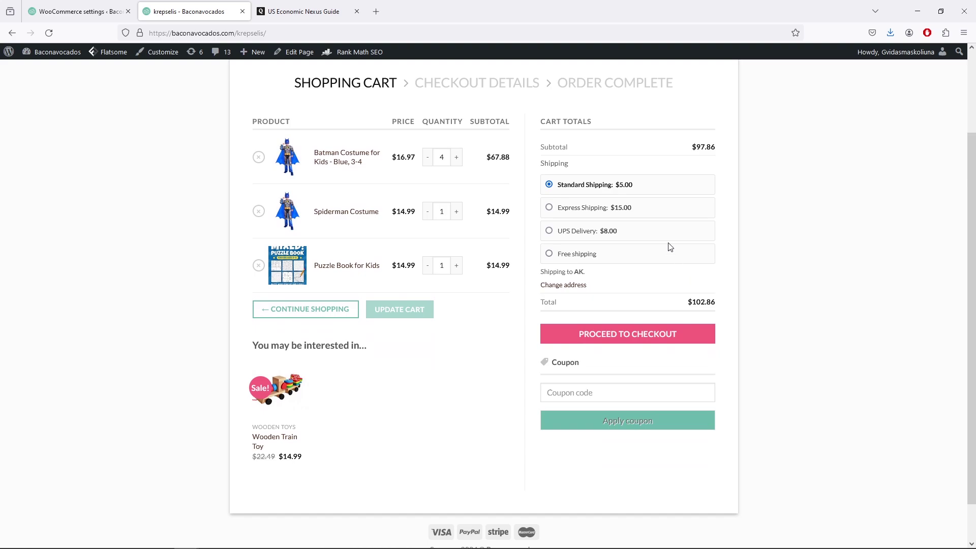
pyautogui.click(573, 286)
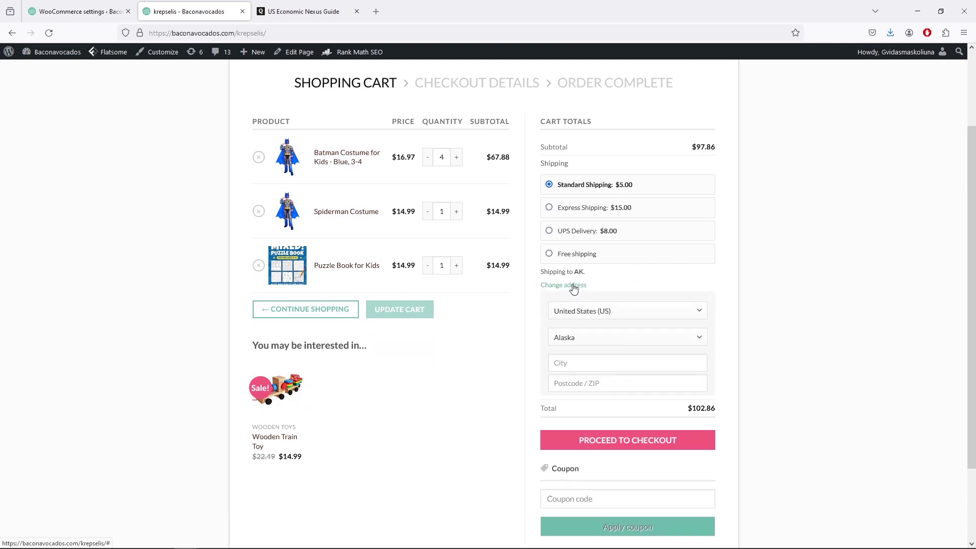
pyautogui.click(677, 311)
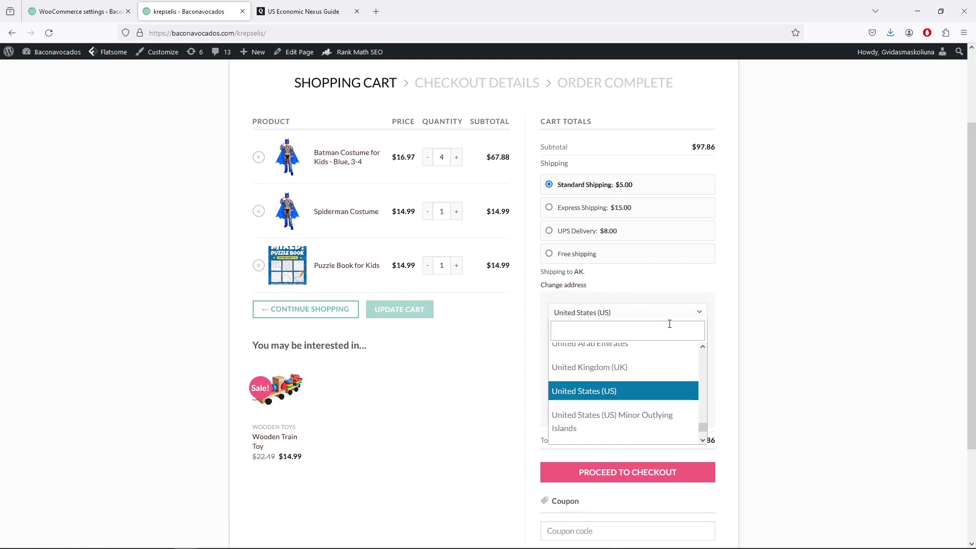
pyautogui.write('lit')
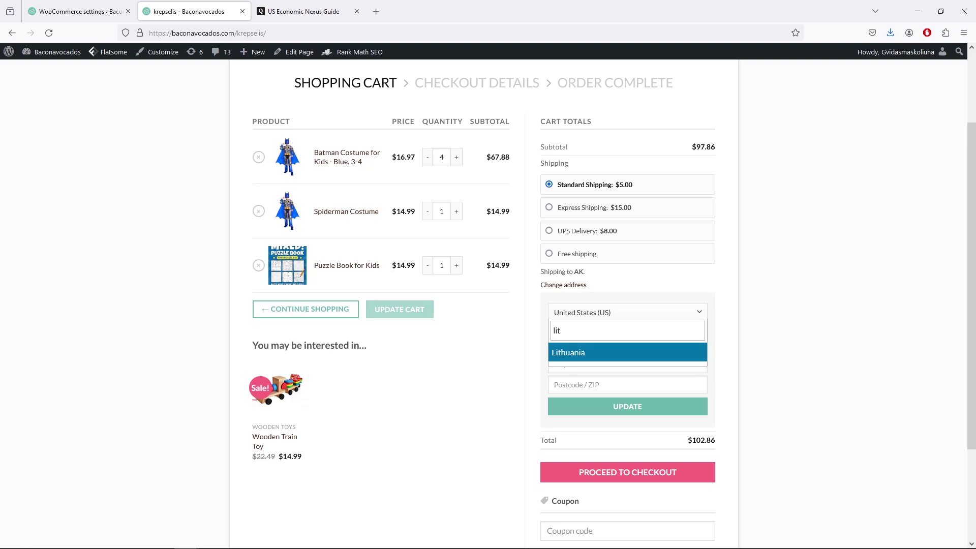
pyautogui.click(624, 351)
pyautogui.click(643, 401)
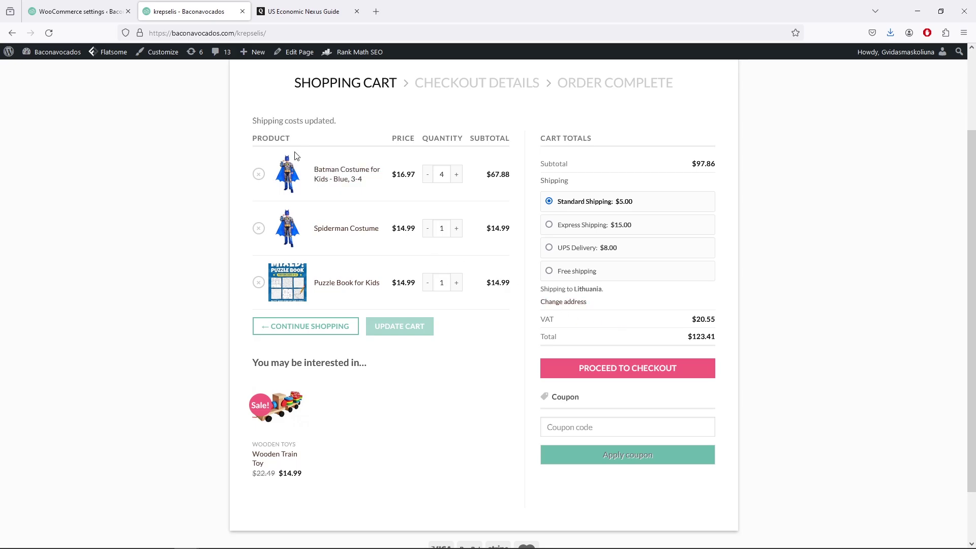
# Add a reduced rate tax row for country code LT at 9 percent and save the changes
pyautogui.click(86, 15)
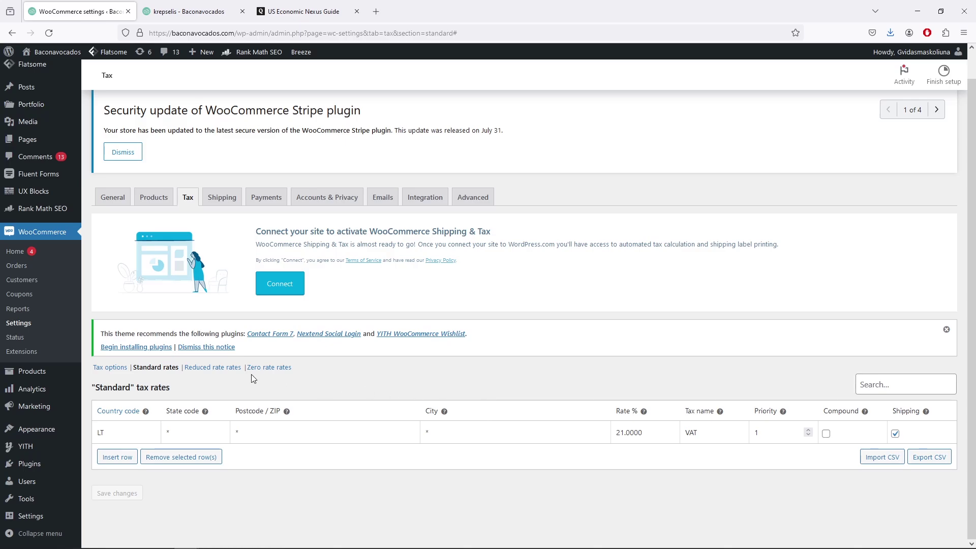
pyautogui.click(213, 368)
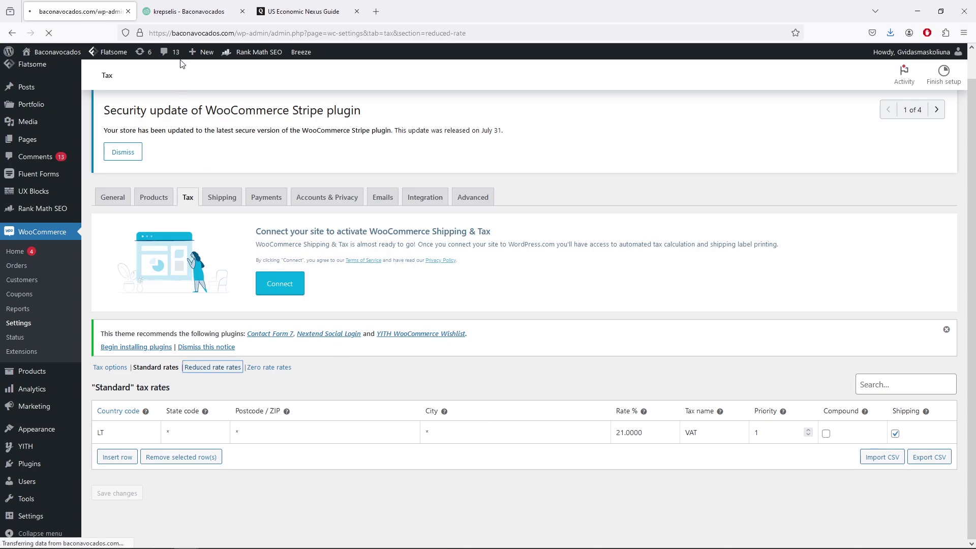
pyautogui.click(188, 13)
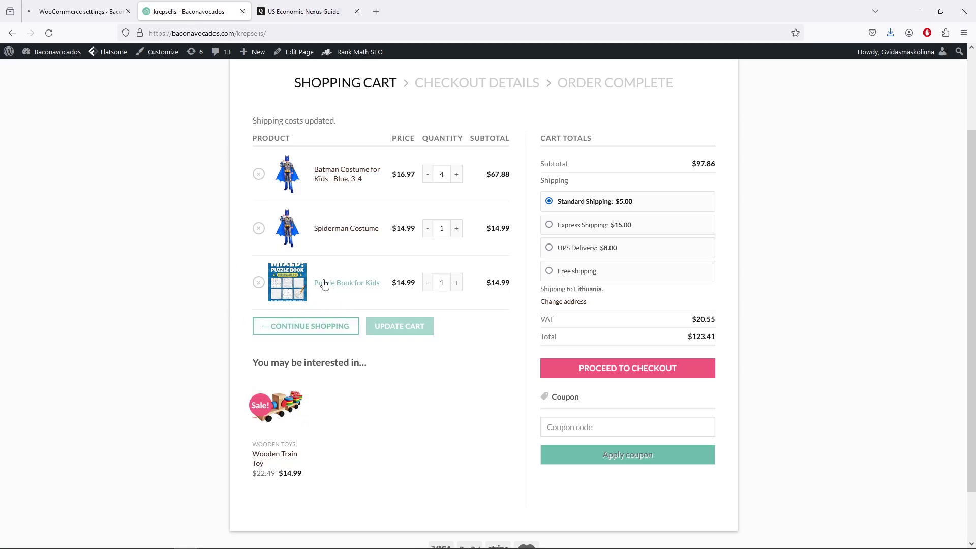
pyautogui.click(90, 11)
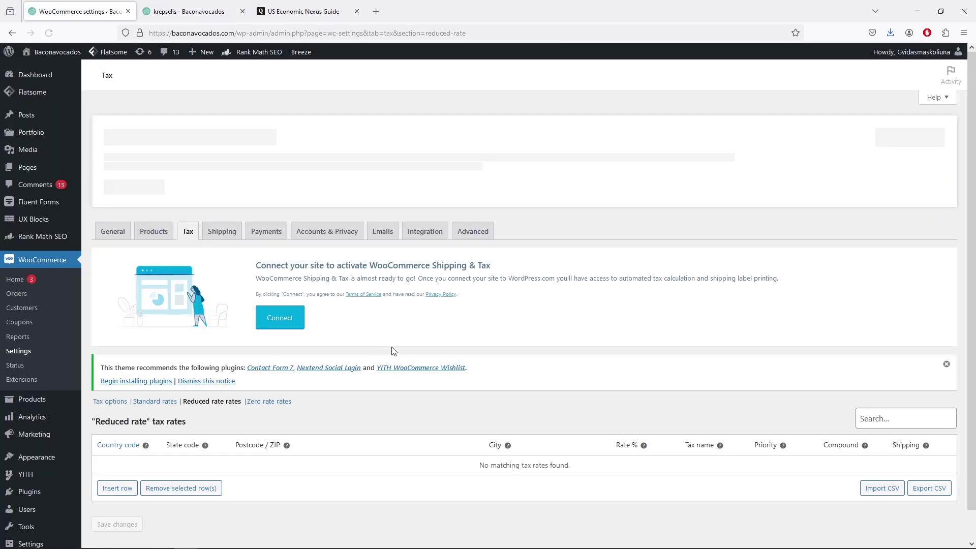
pyautogui.click(109, 483)
pyautogui.click(130, 460)
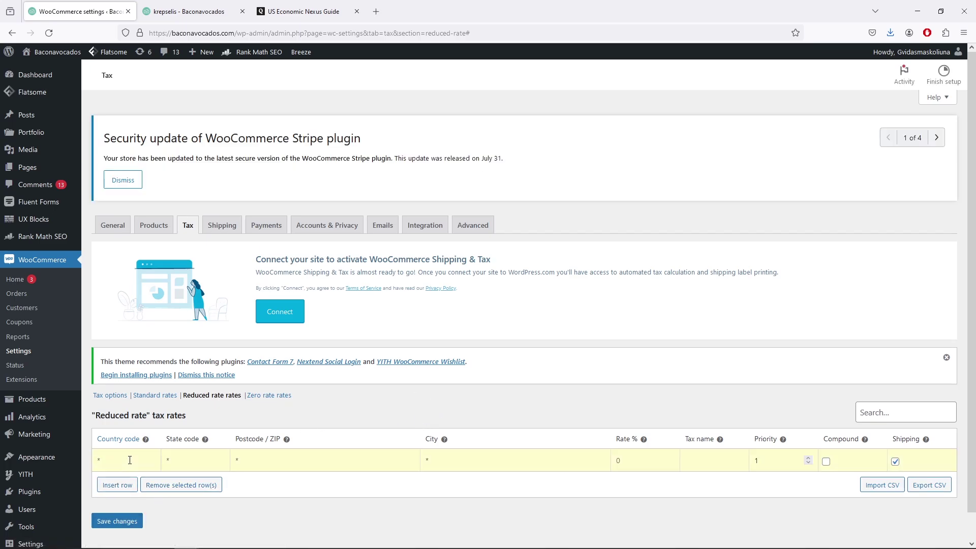
pyautogui.write('LT')
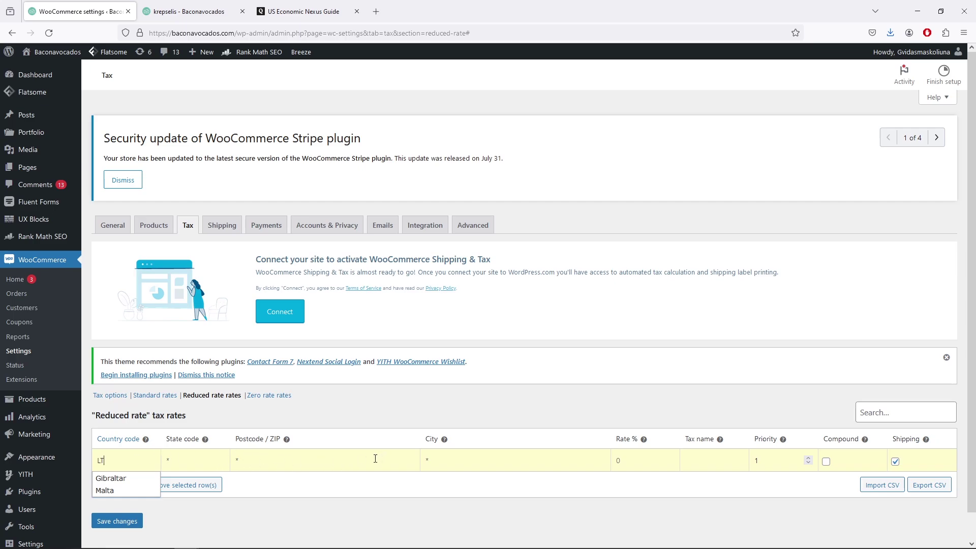
pyautogui.click(619, 460)
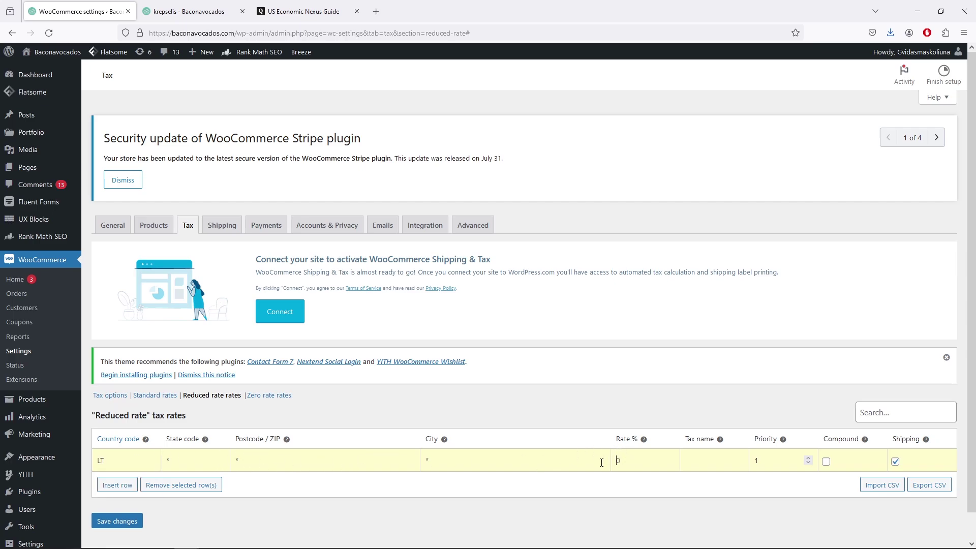
pyautogui.write('9')
pyautogui.click(133, 522)
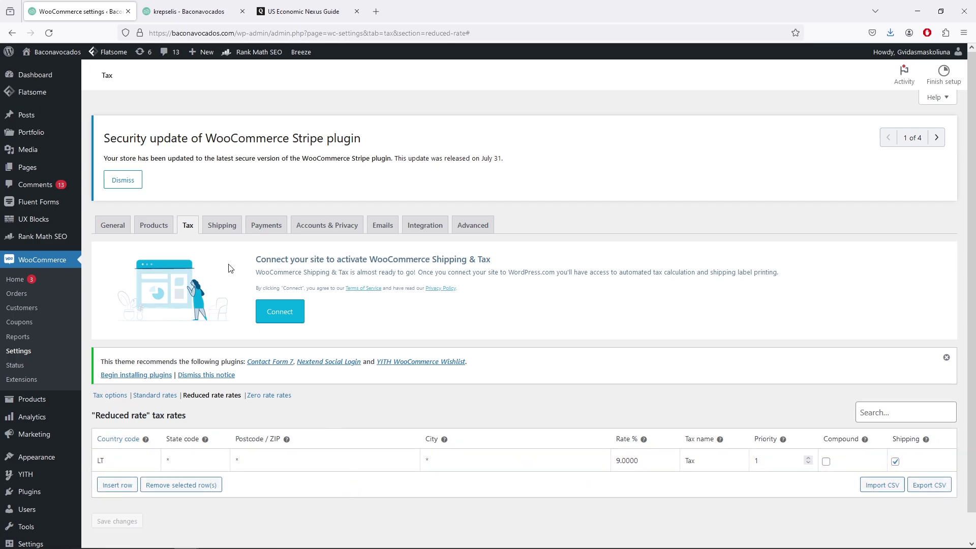
# From the store's cart, open Puzzle Book for Kids in a separate browser tab and start editing the product
pyautogui.click(189, 15)
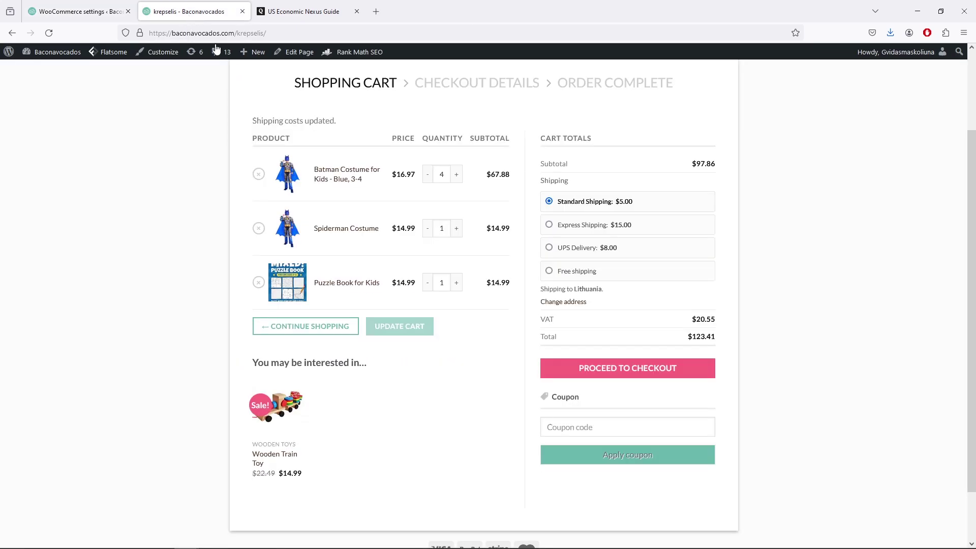
pyautogui.click(58, 53)
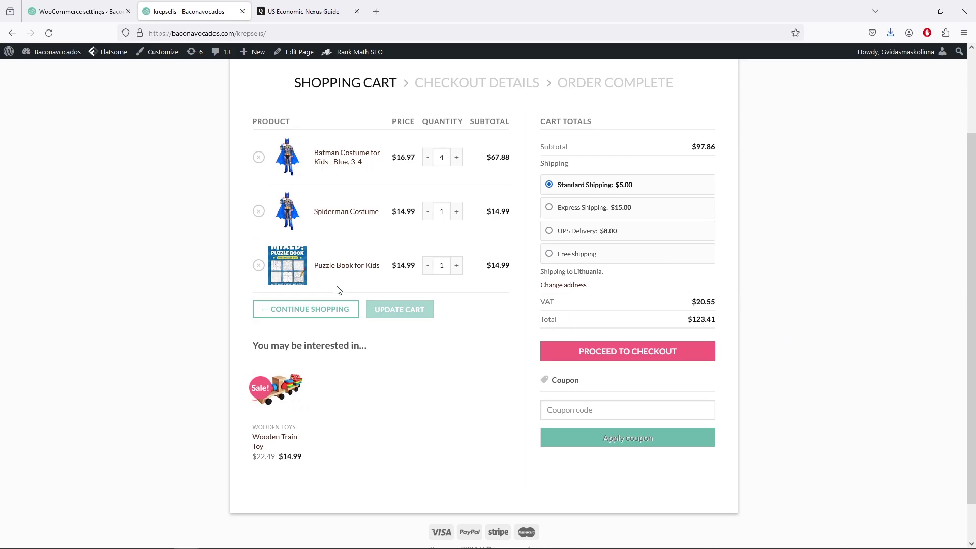
pyautogui.rightClick(344, 267)
pyautogui.click(363, 276)
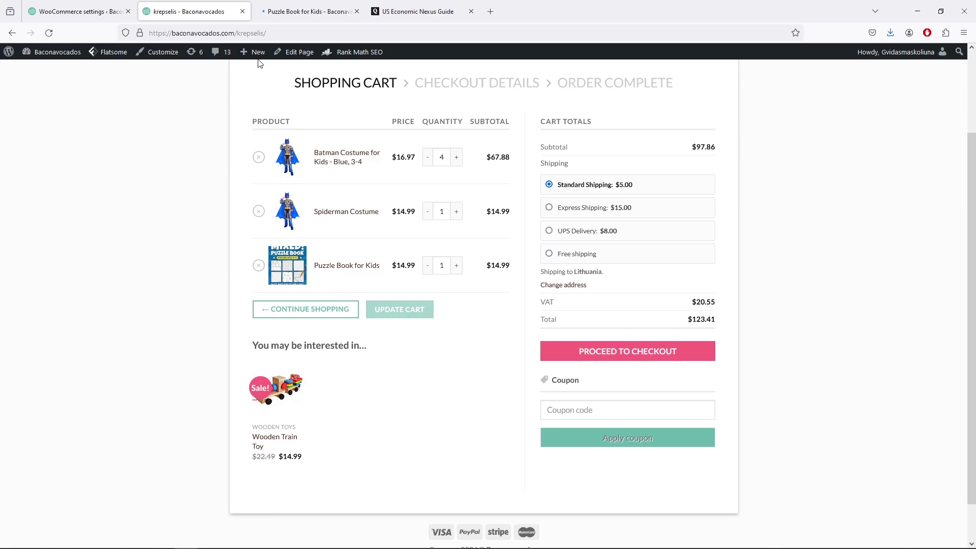
pyautogui.click(292, 13)
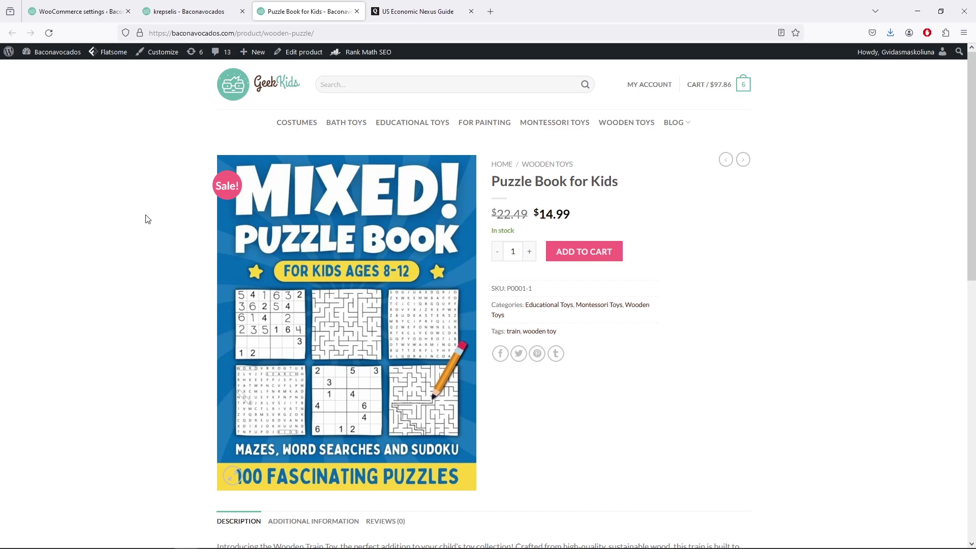
pyautogui.click(298, 55)
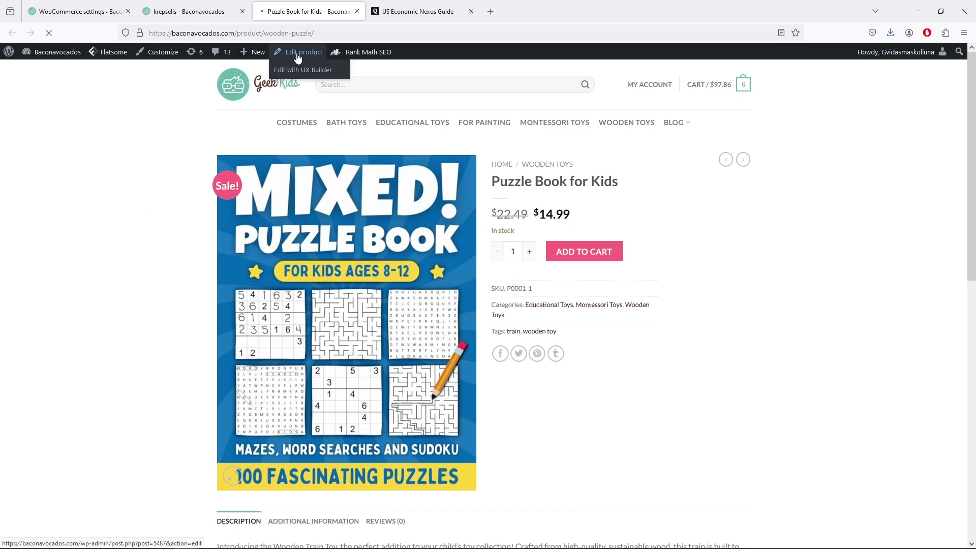
# Set the Puzzle Book for Kids product's tax class to Reduced rate and update the product
pyautogui.scroll(-3, 376, 227)
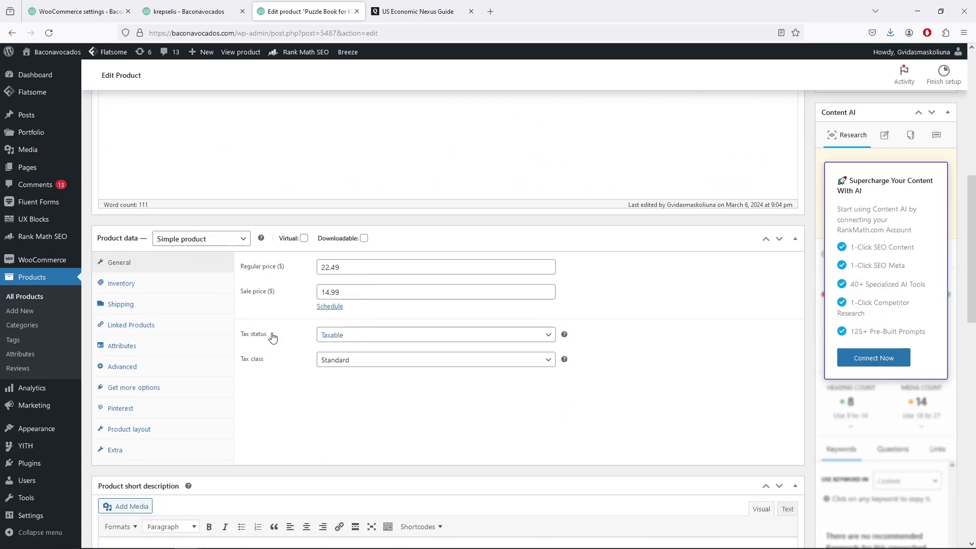
pyautogui.click(401, 362)
pyautogui.click(407, 392)
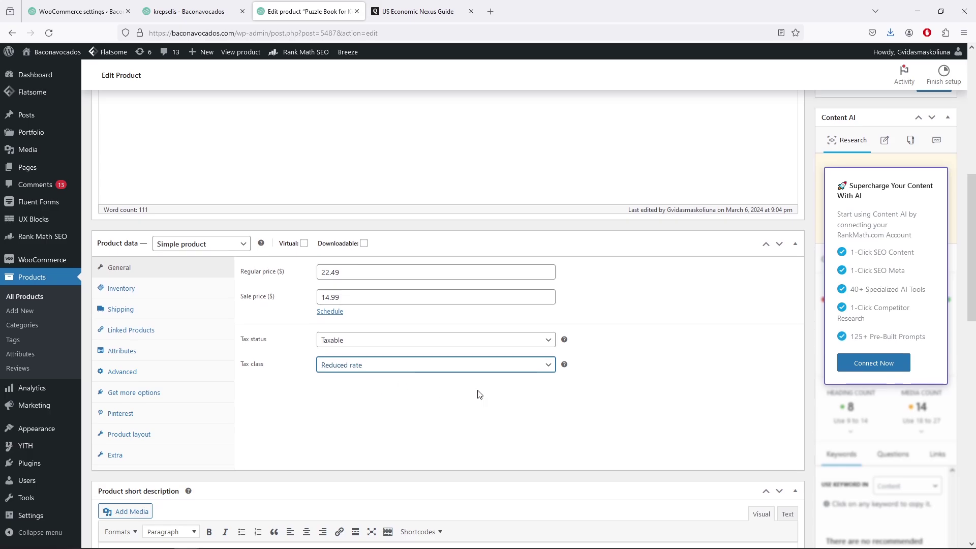
pyautogui.scroll(4, 477, 393)
pyautogui.scroll(2, 477, 396)
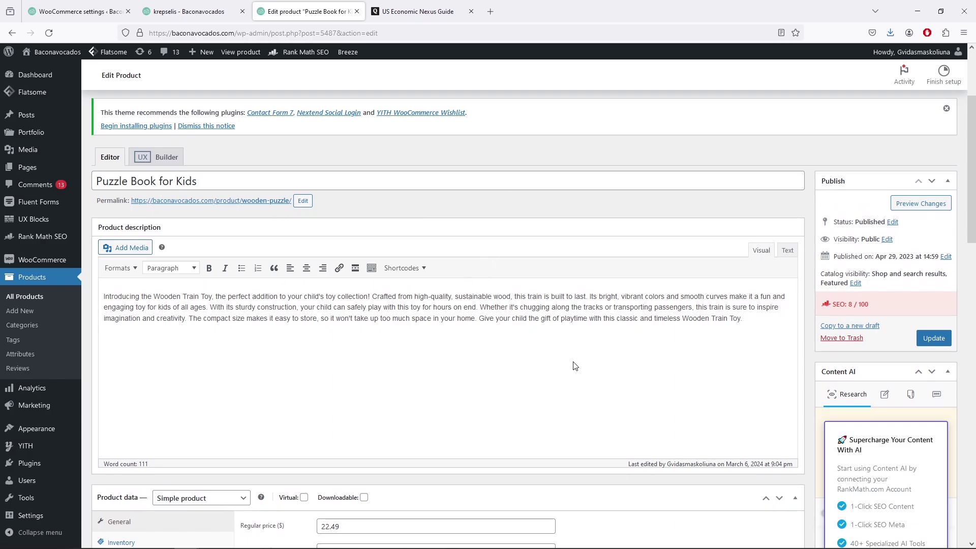
pyautogui.scroll(-1, 622, 370)
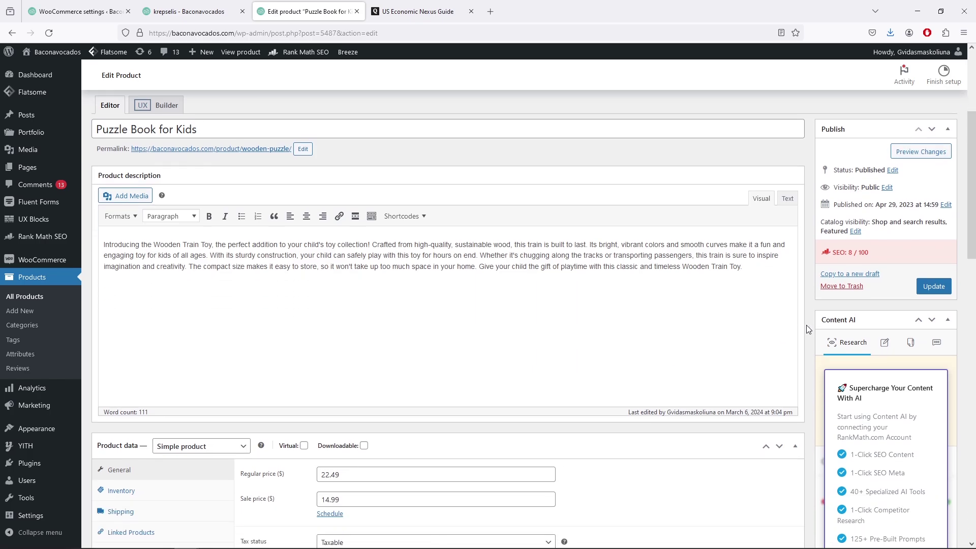
pyautogui.click(934, 286)
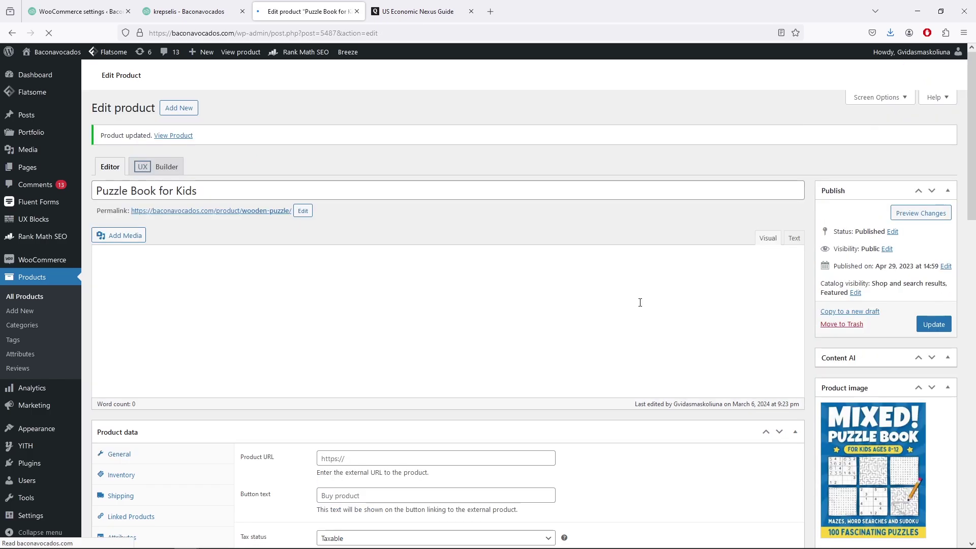
# Close the product editor, reload the shopping cart and update its shipping address with Lithuania as the country
pyautogui.click(357, 11)
pyautogui.click(46, 34)
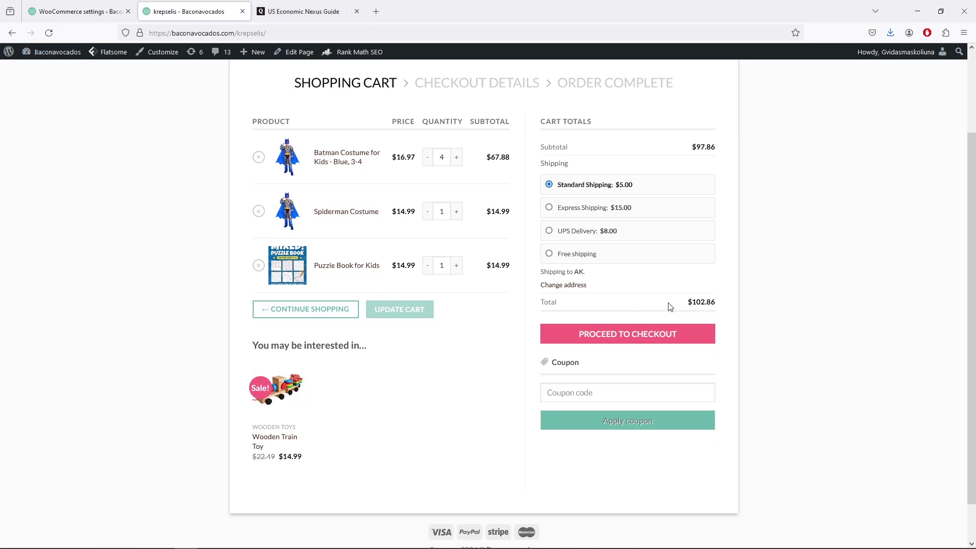
pyautogui.click(573, 286)
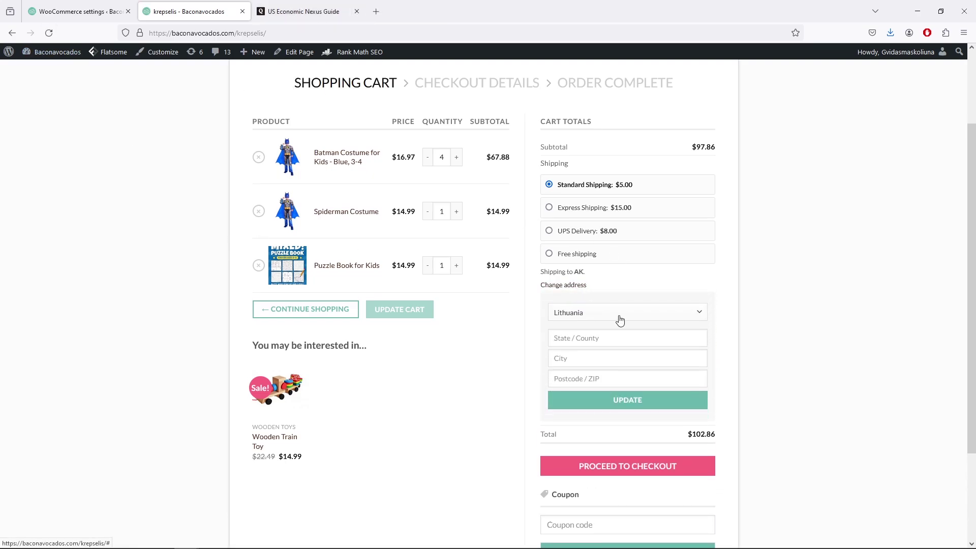
pyautogui.click(660, 402)
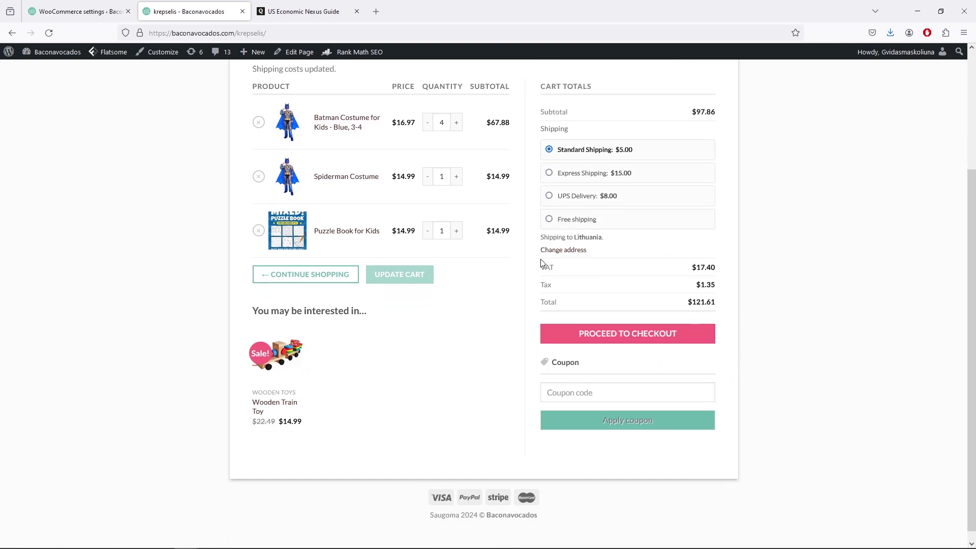
# Rename the LT reduced rate's tax name to VAT and save the changes
pyautogui.click(77, 11)
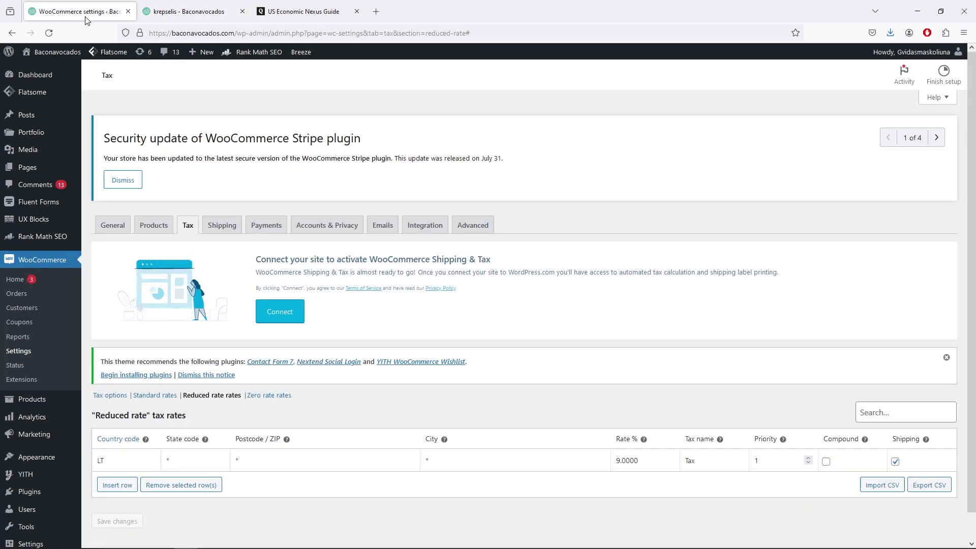
pyautogui.scroll(-1, 696, 306)
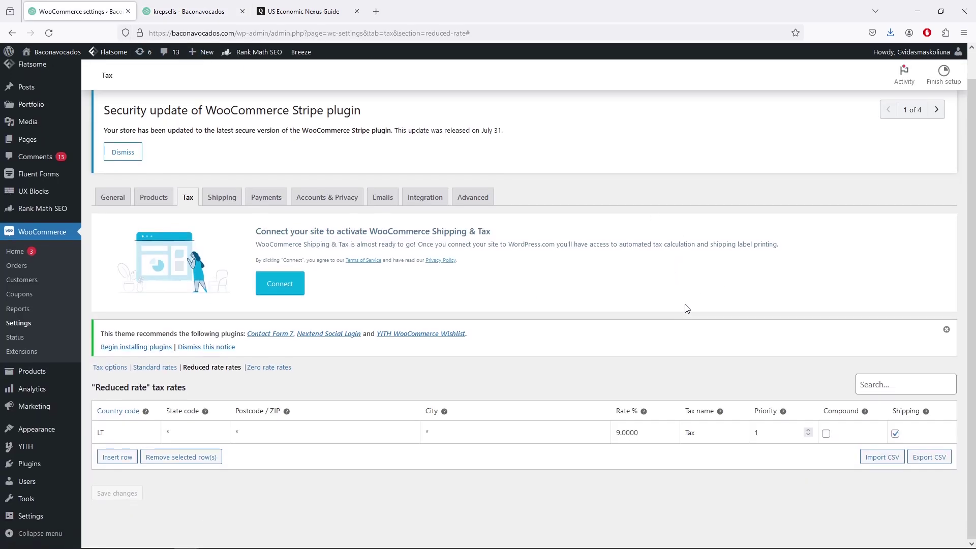
pyautogui.doubleClick(726, 435)
pyautogui.write('VAT')
pyautogui.click(684, 499)
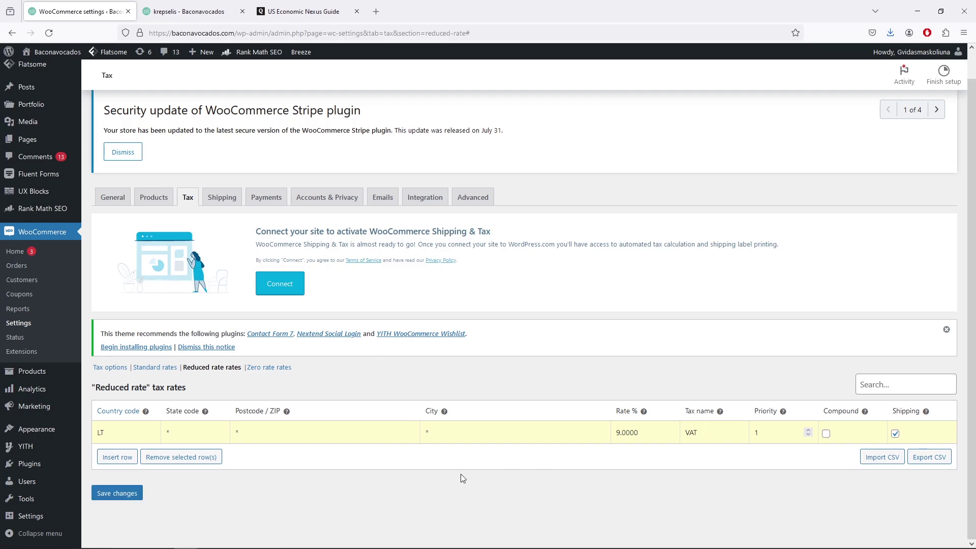
pyautogui.click(128, 498)
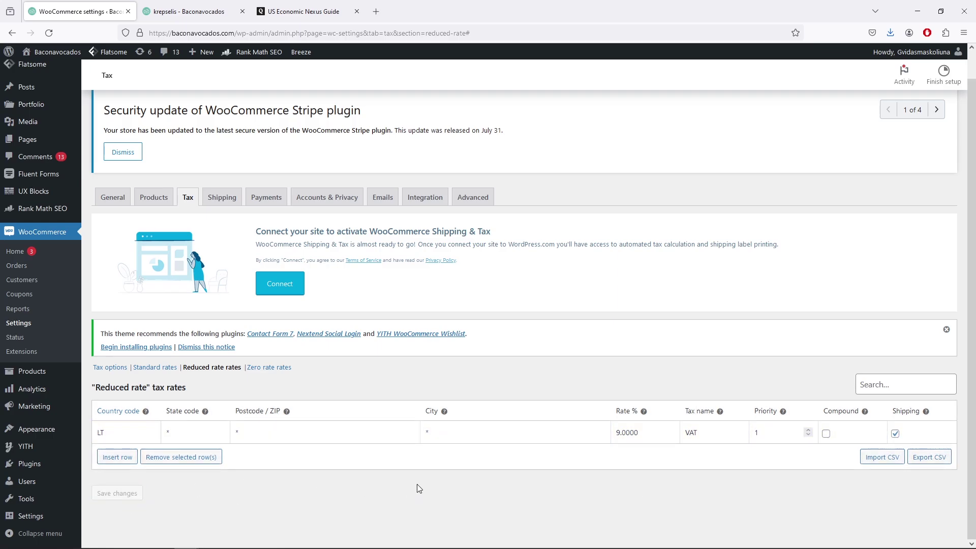
# Reload the shopping cart and check the tax lines in the cart totals
pyautogui.click(189, 11)
pyautogui.click(49, 32)
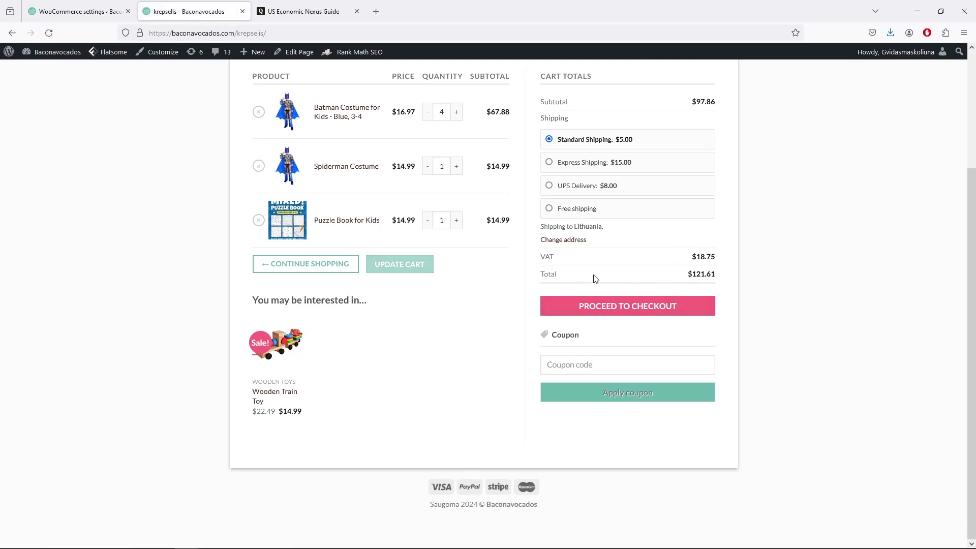
pyautogui.scroll(2, 778, 301)
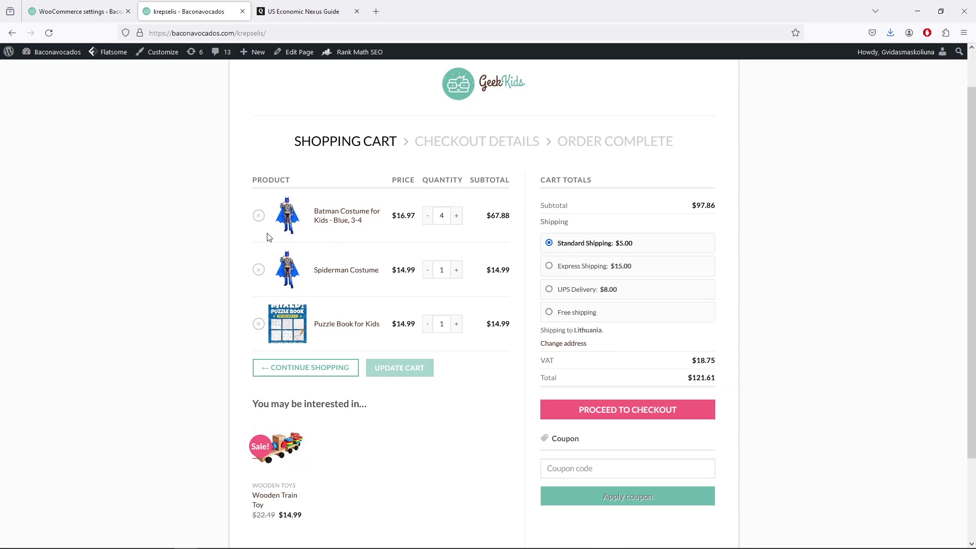
# View the zero rates, then change the standard rates row's country code to CA for Canada
pyautogui.click(81, 11)
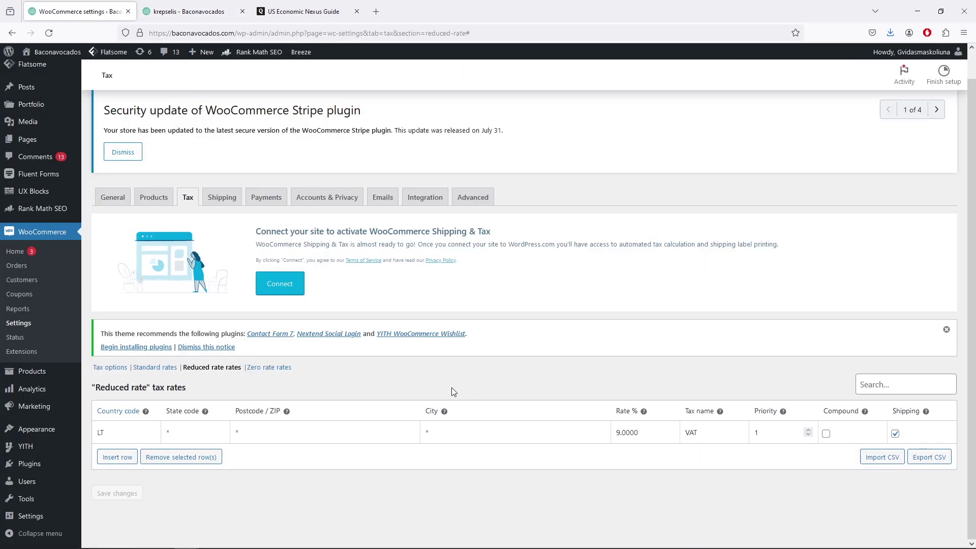
pyautogui.click(270, 368)
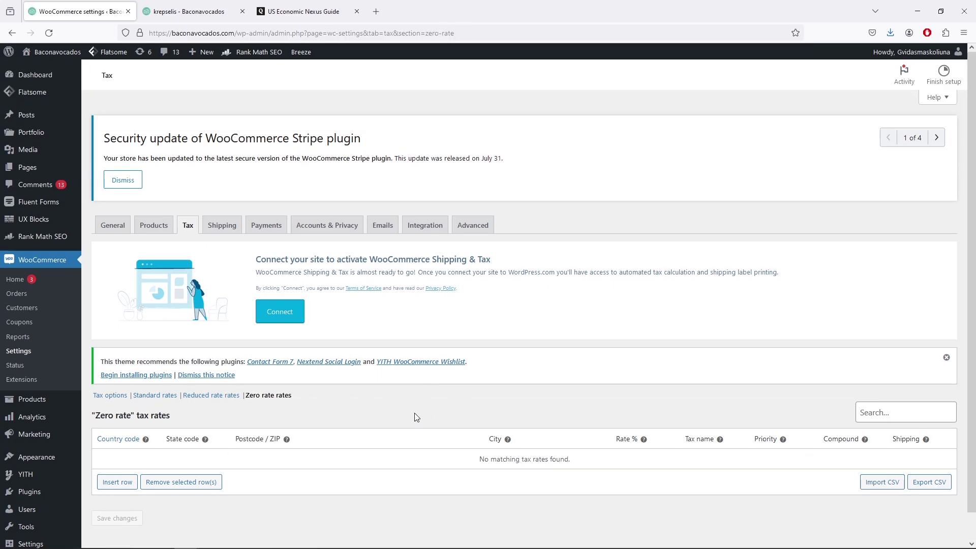
pyautogui.click(145, 397)
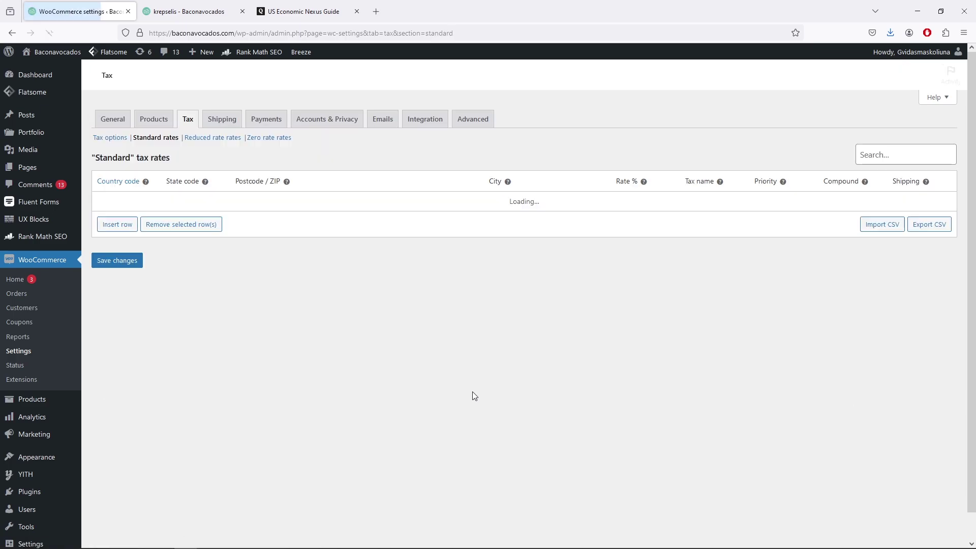
pyautogui.scroll(-1, 474, 395)
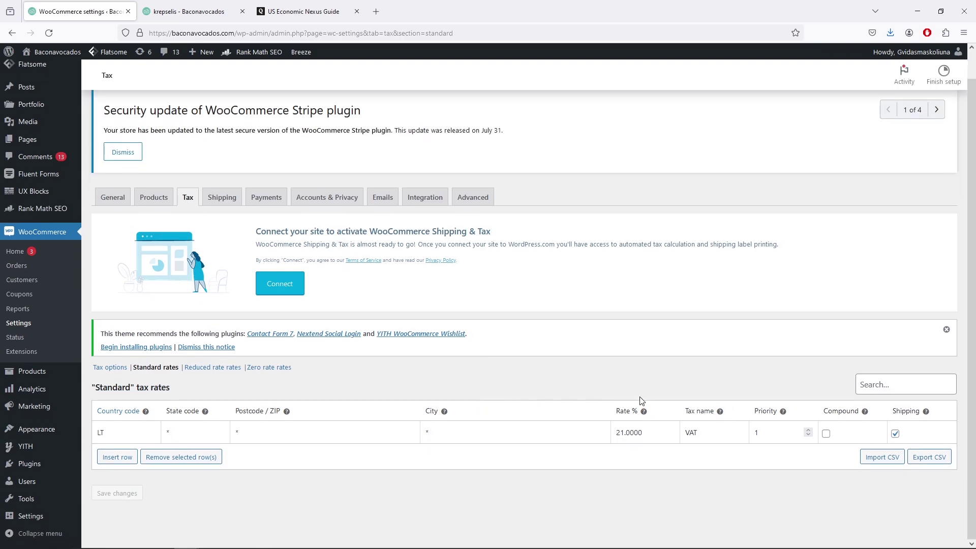
pyautogui.doubleClick(129, 432)
pyautogui.write('CA')
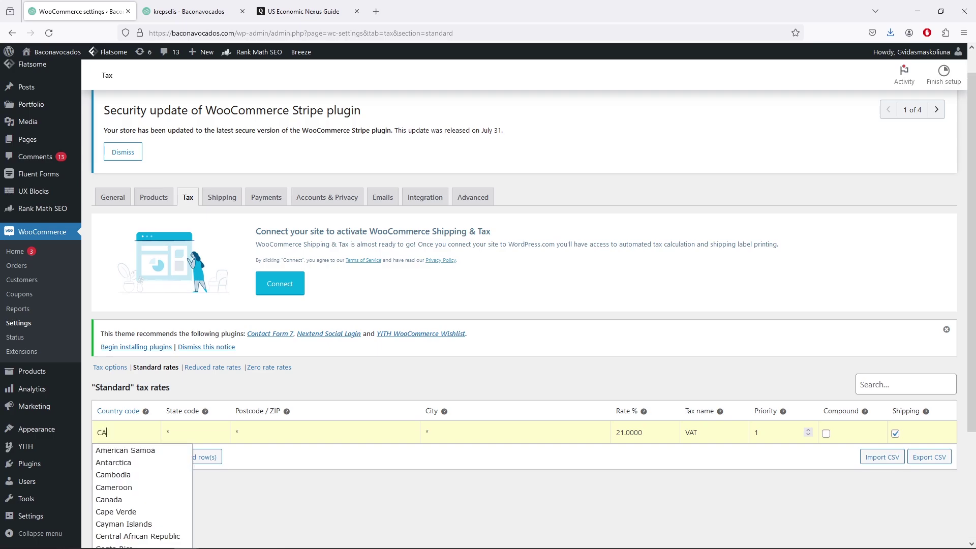
pyautogui.click(111, 501)
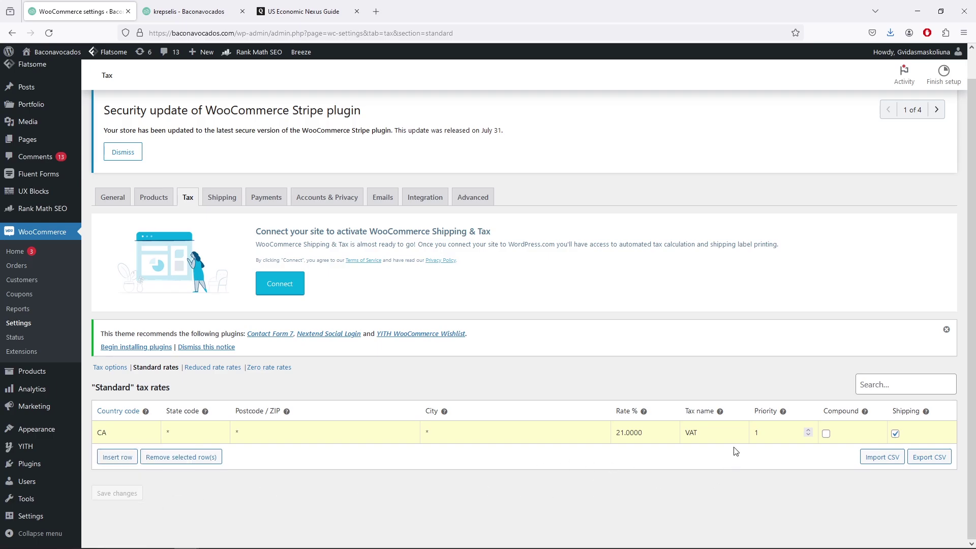
# Set the CA row's tax name to GST and its rate to 5 percent, and save the standard rates
pyautogui.click(714, 438)
pyautogui.doubleClick(714, 439)
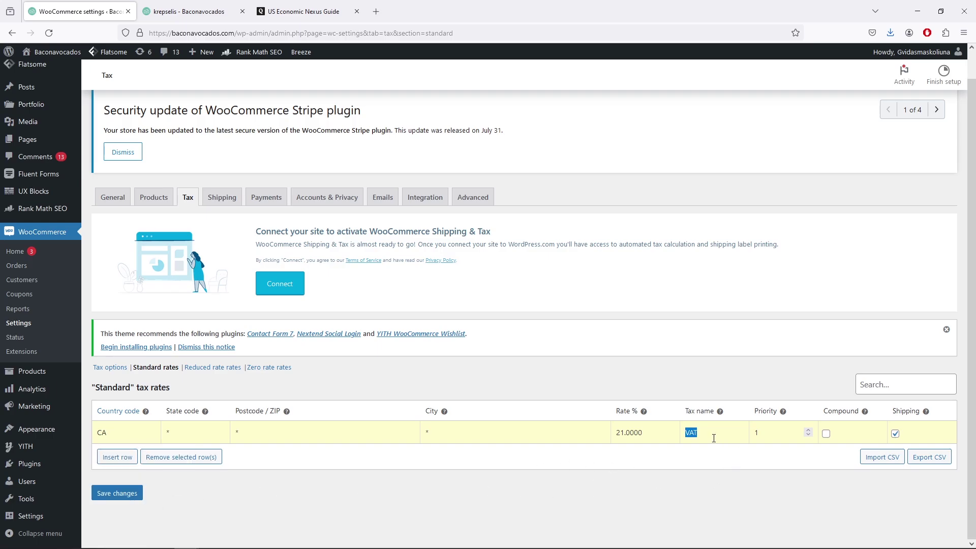
pyautogui.write('GST')
pyautogui.doubleClick(657, 438)
pyautogui.tripleClick(656, 439)
pyautogui.write('5')
pyautogui.click(137, 493)
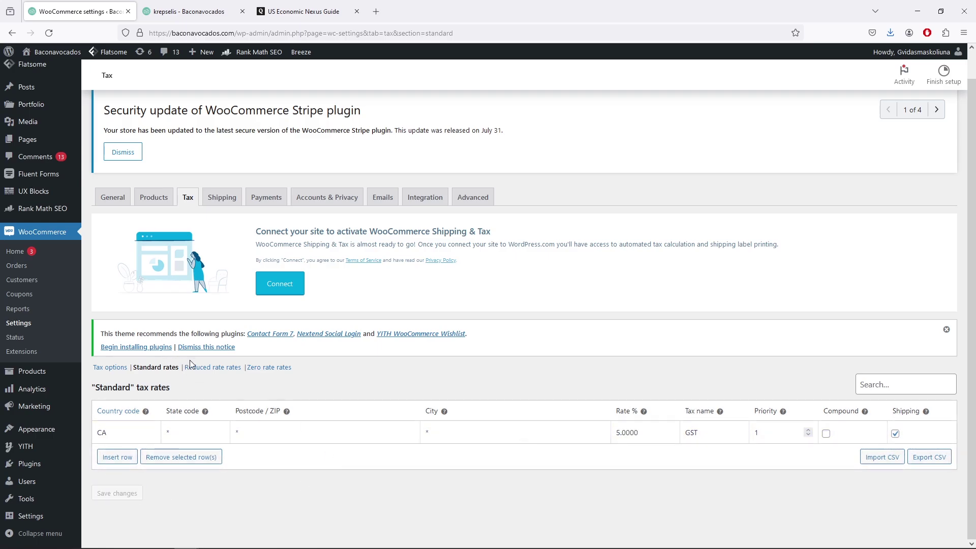
# Remove the LT VAT row from the reduced rates and save the changes
pyautogui.click(217, 368)
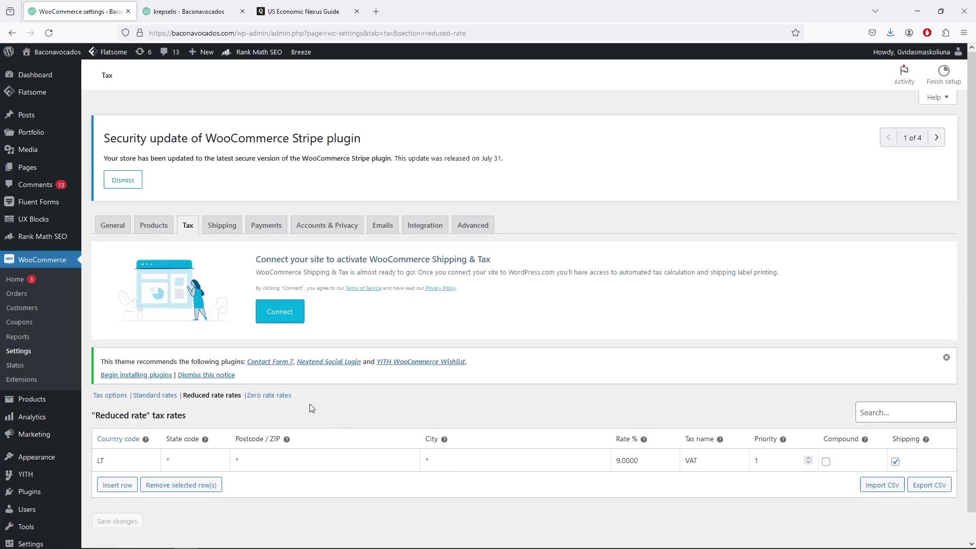
pyautogui.scroll(-1, 299, 425)
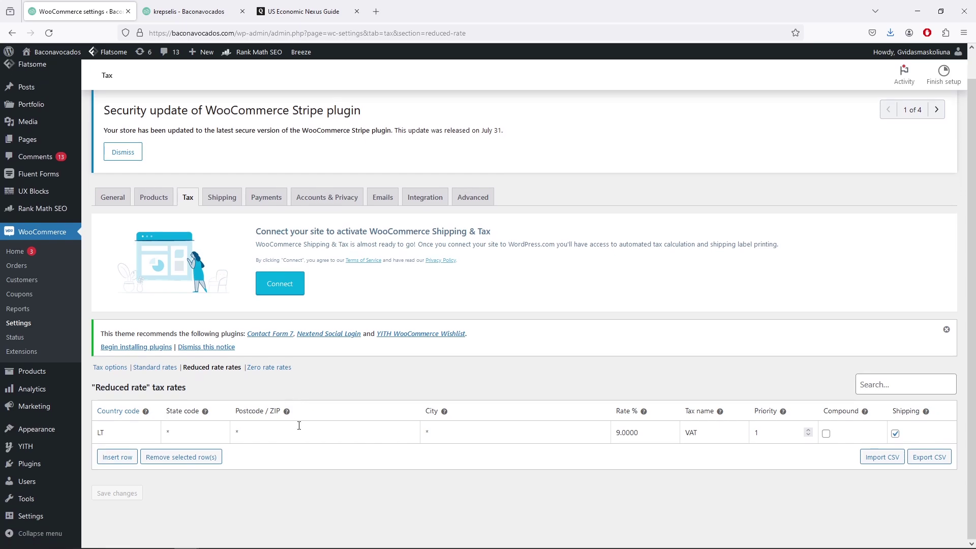
pyautogui.click(140, 437)
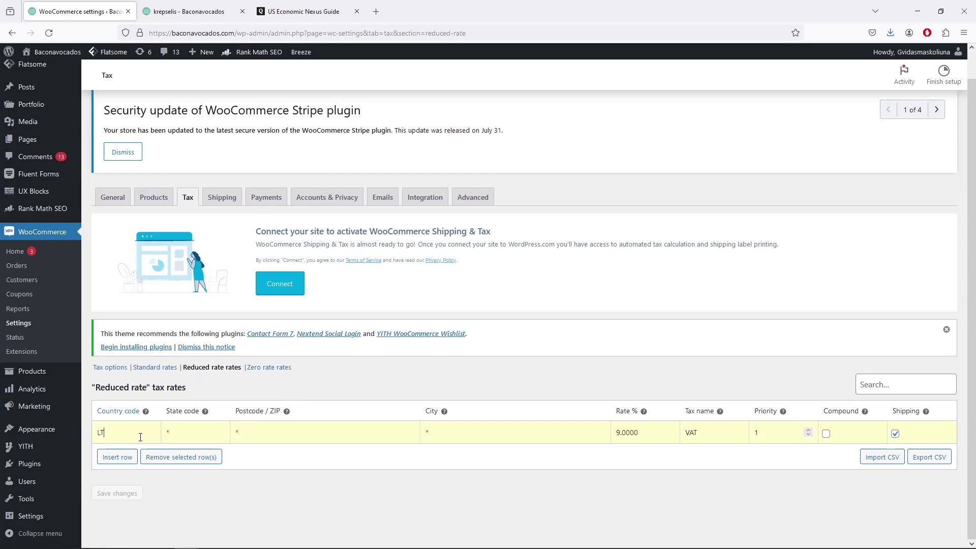
pyautogui.click(212, 458)
pyautogui.click(133, 491)
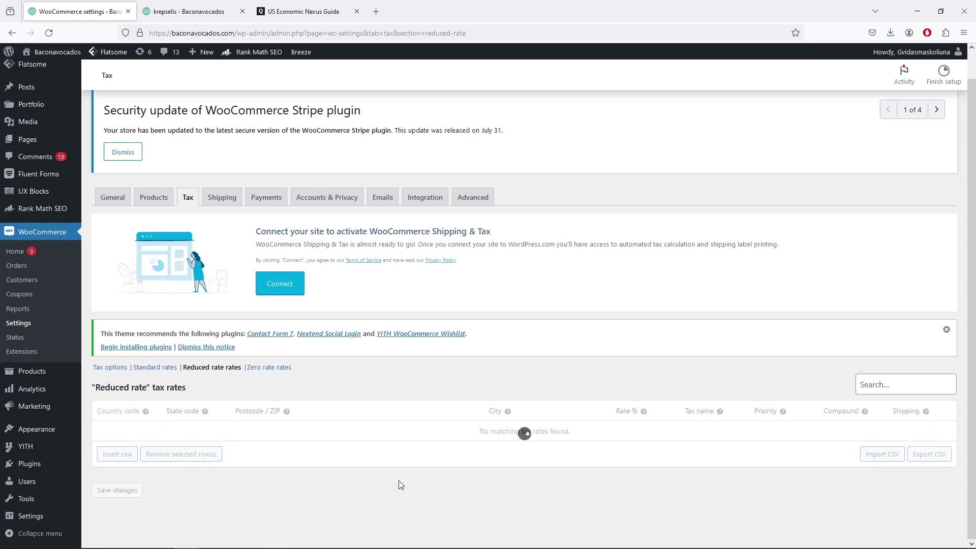
# View the standard rates, then reload the shopping cart to check the tax lines for the Lithuanian address
pyautogui.click(159, 367)
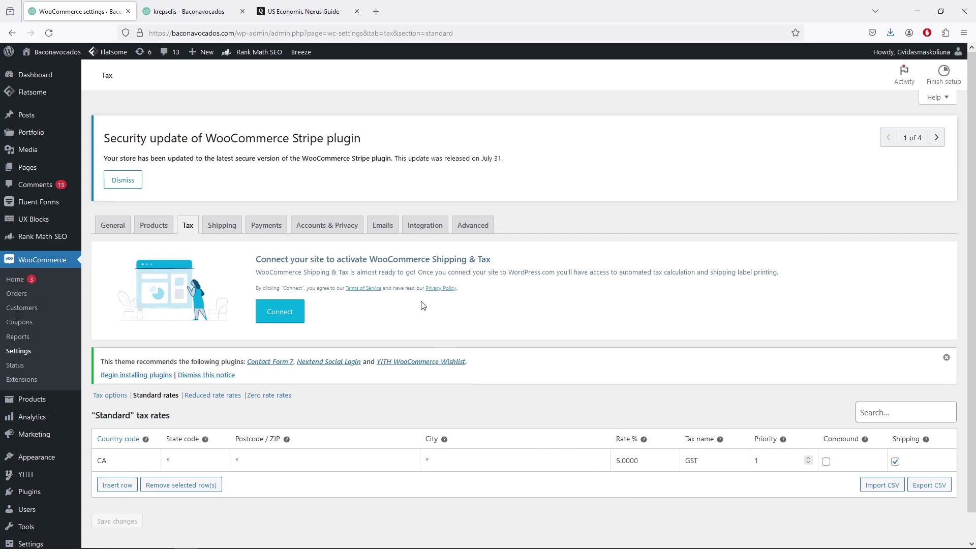
pyautogui.click(193, 12)
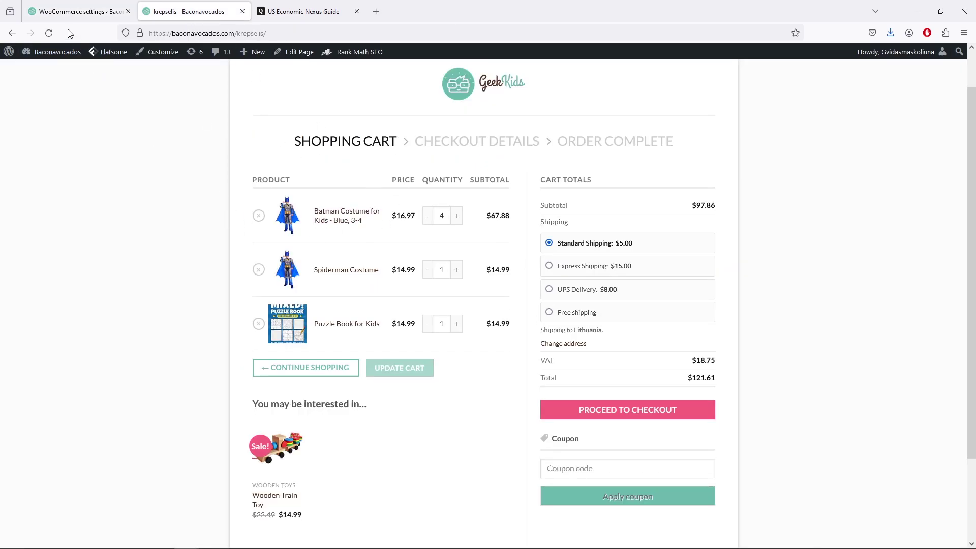
pyautogui.click(51, 31)
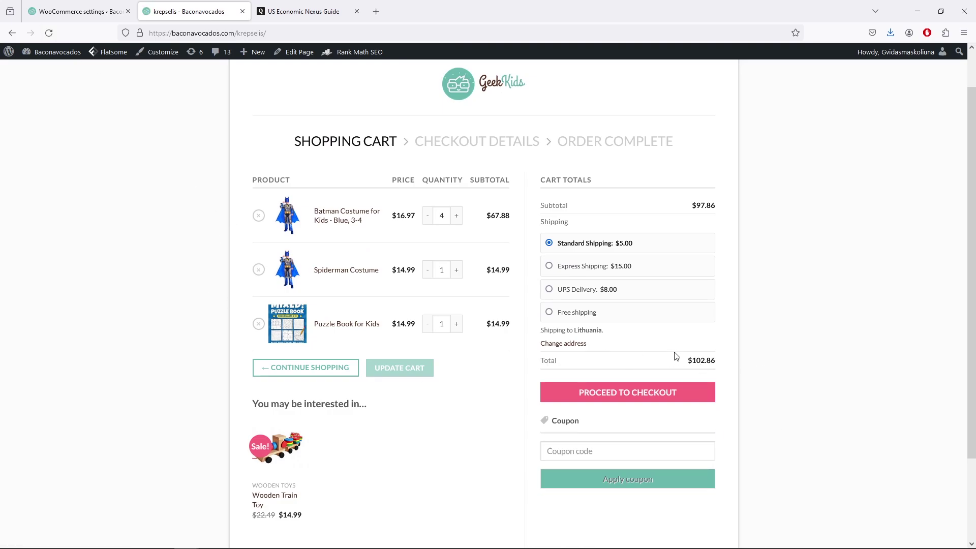
# Change the cart's shipping country to Canada, update the address and check the tax in the cart totals
pyautogui.click(562, 343)
pyautogui.click(660, 376)
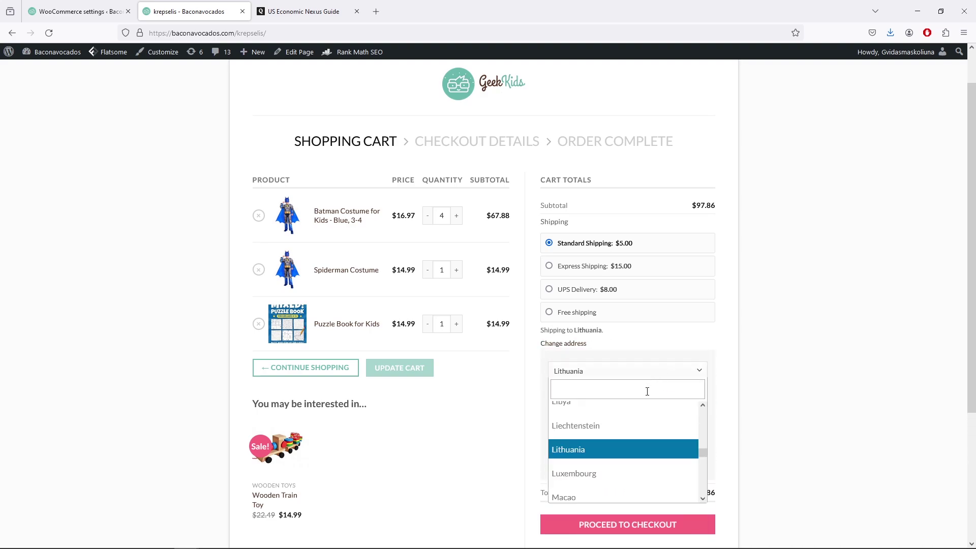
pyautogui.click(642, 387)
pyautogui.write('Ca')
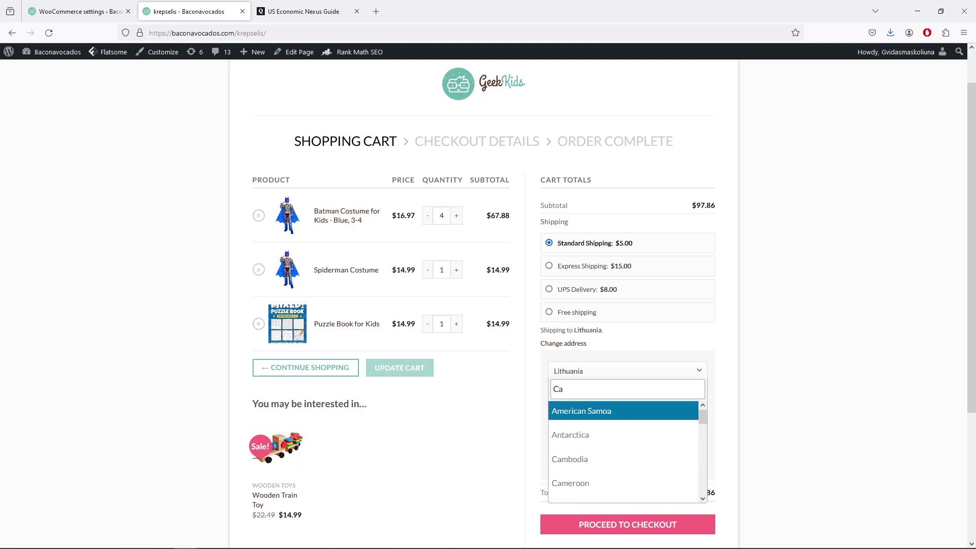
pyautogui.write('n')
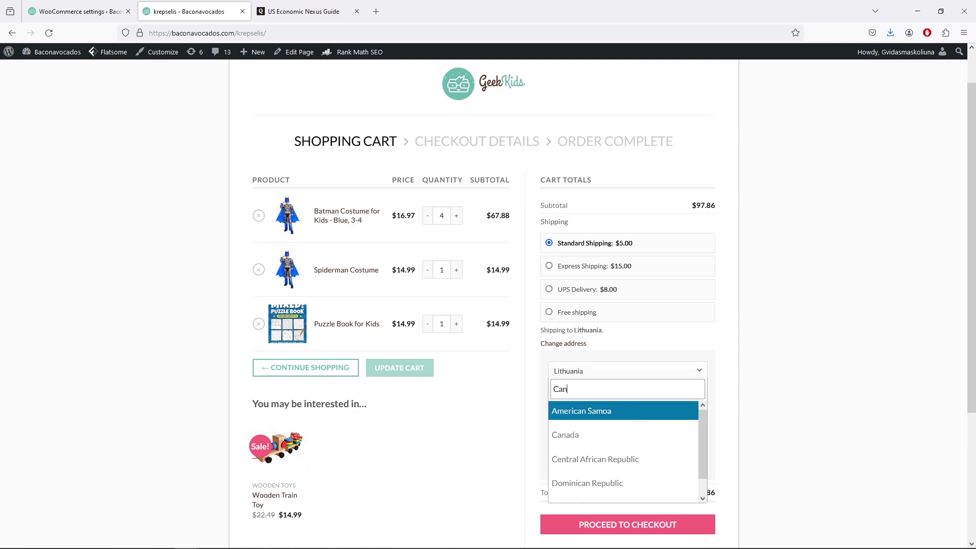
pyautogui.click(631, 435)
pyautogui.click(628, 465)
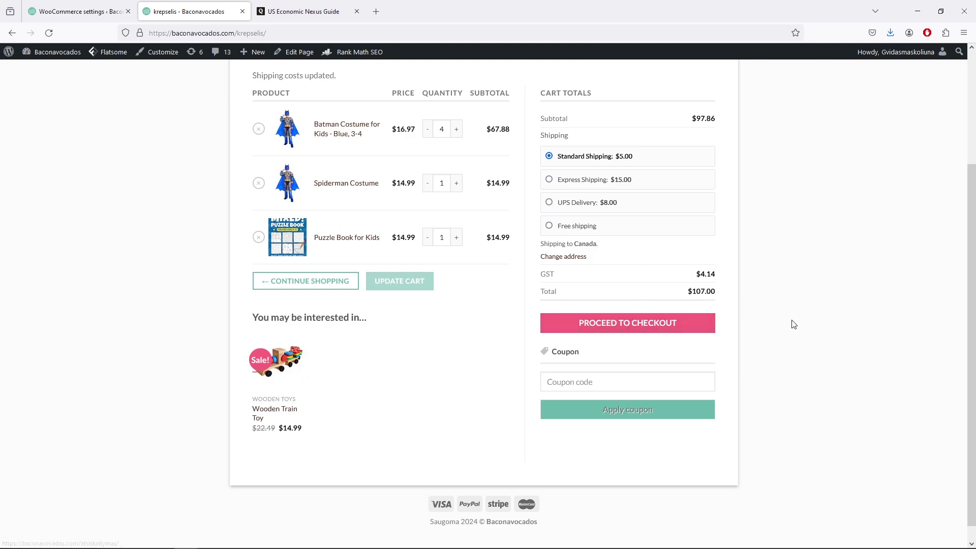
pyautogui.scroll(3, 733, 298)
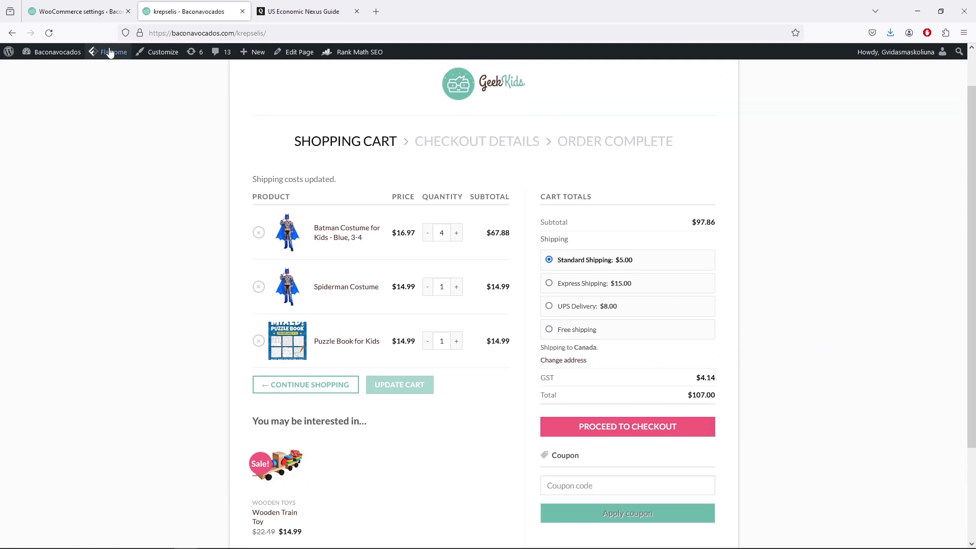
# Change the country code of the standard rates' CA row to US for United States (US)
pyautogui.click(89, 12)
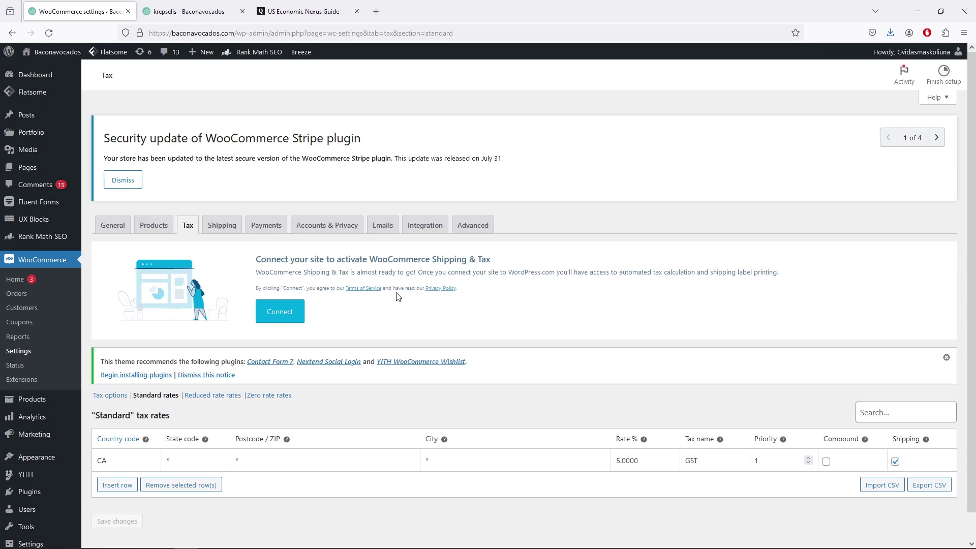
pyautogui.scroll(-1, 398, 296)
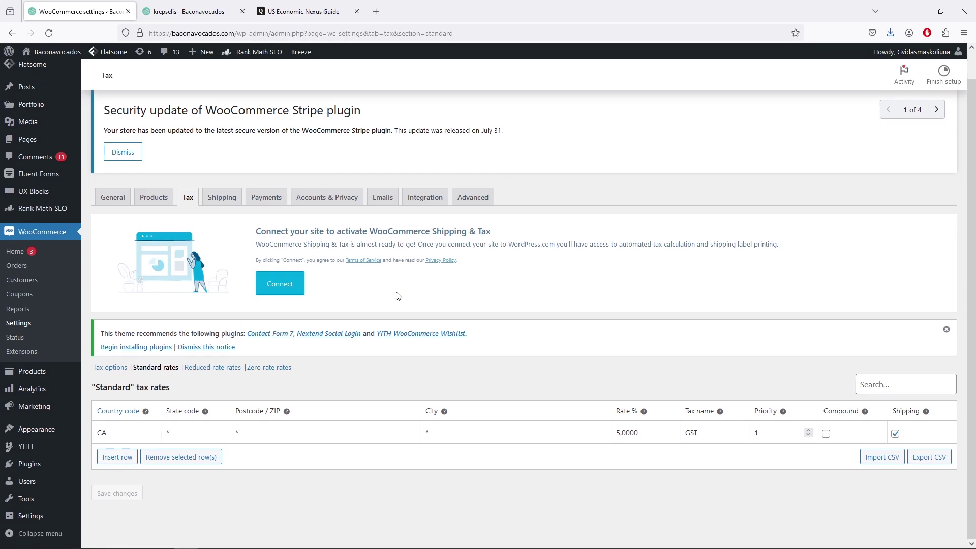
pyautogui.doubleClick(149, 434)
pyautogui.write('US')
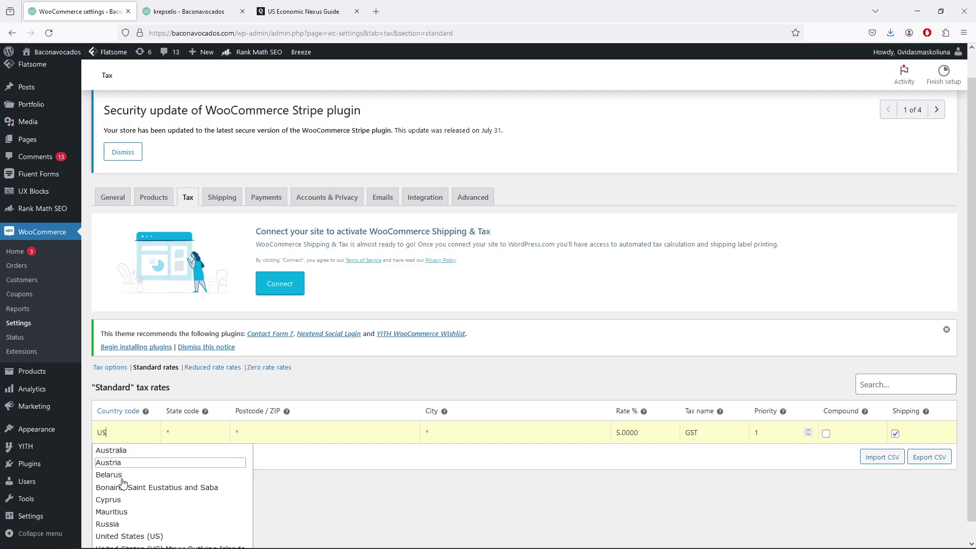
pyautogui.click(144, 537)
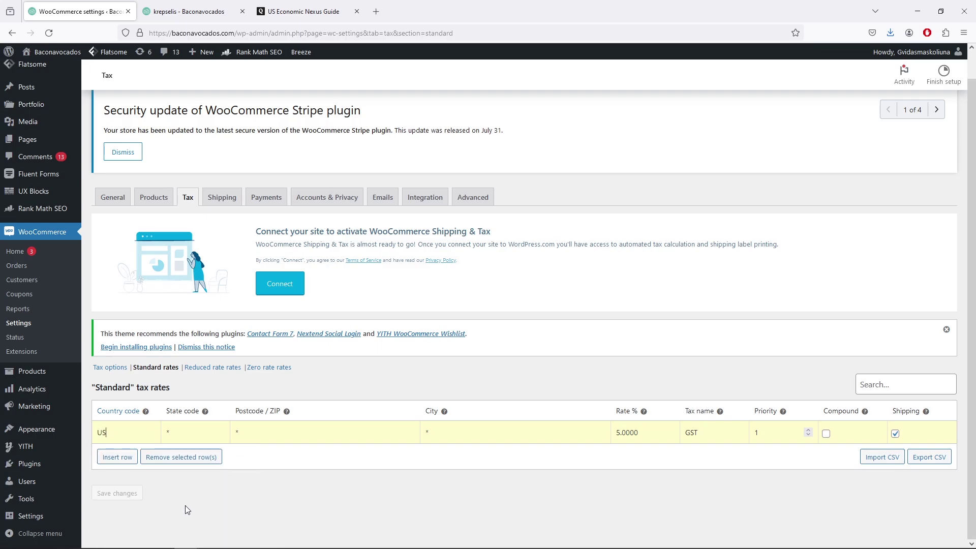
pyautogui.click(184, 434)
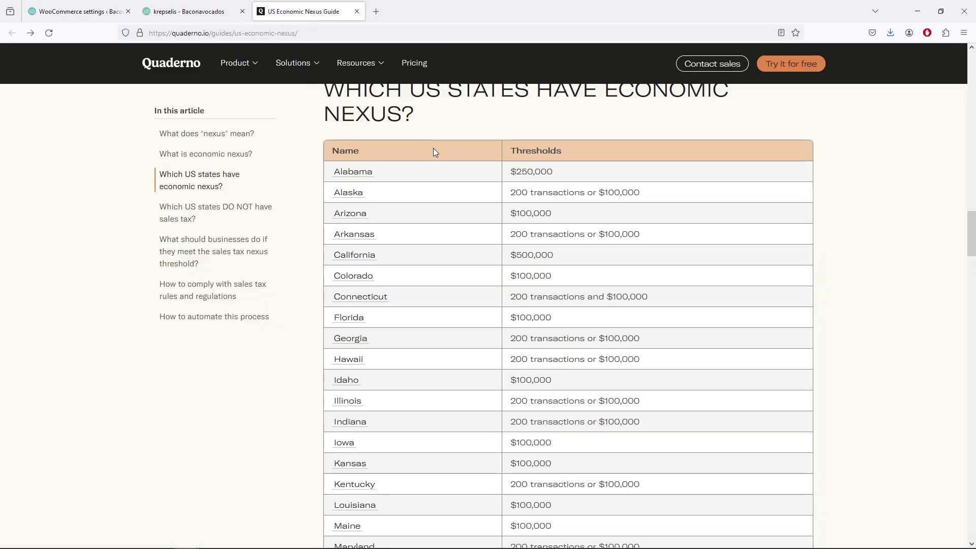
# Examine the list of states in the US Economic Nexus Guide and open Maine's guide to check its sales tax rate
pyautogui.scroll(2, 740, 199)
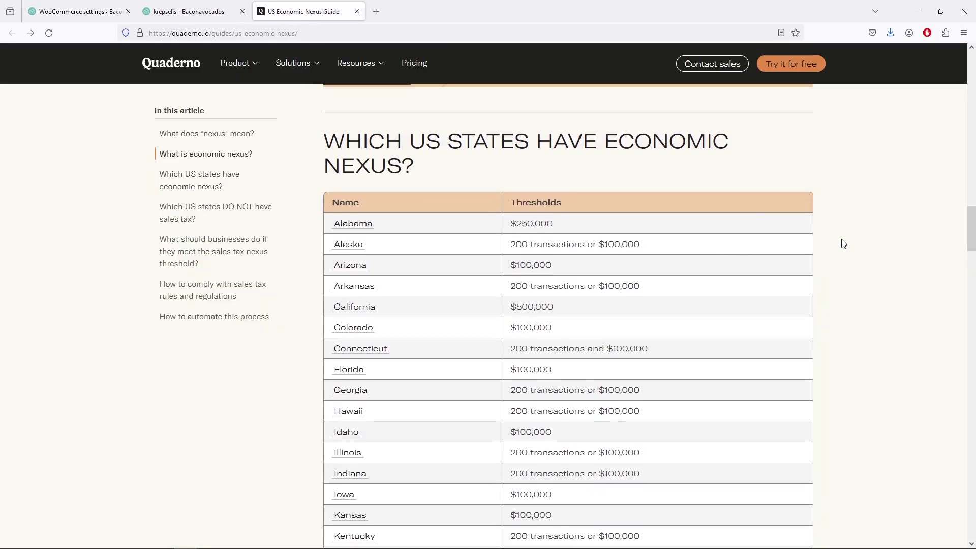
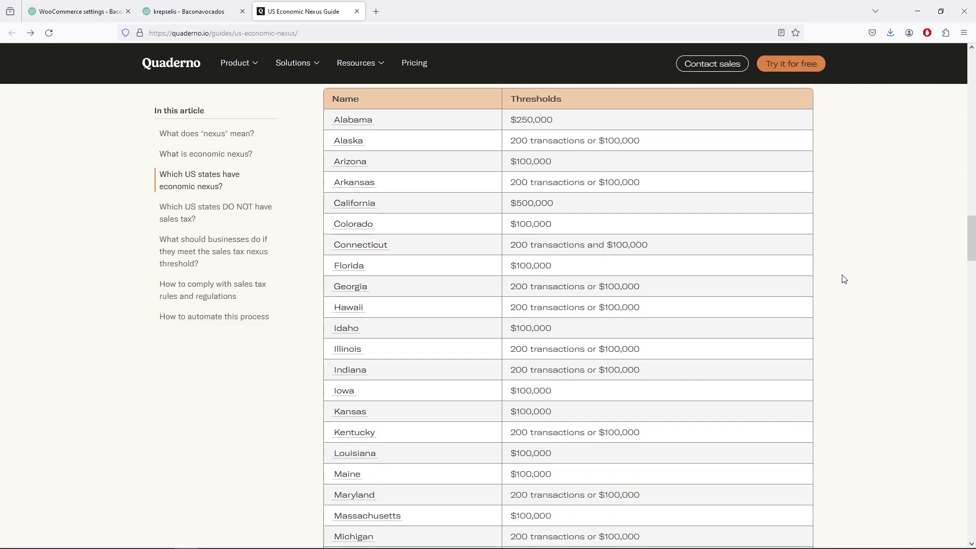
pyautogui.scroll(-3, 844, 279)
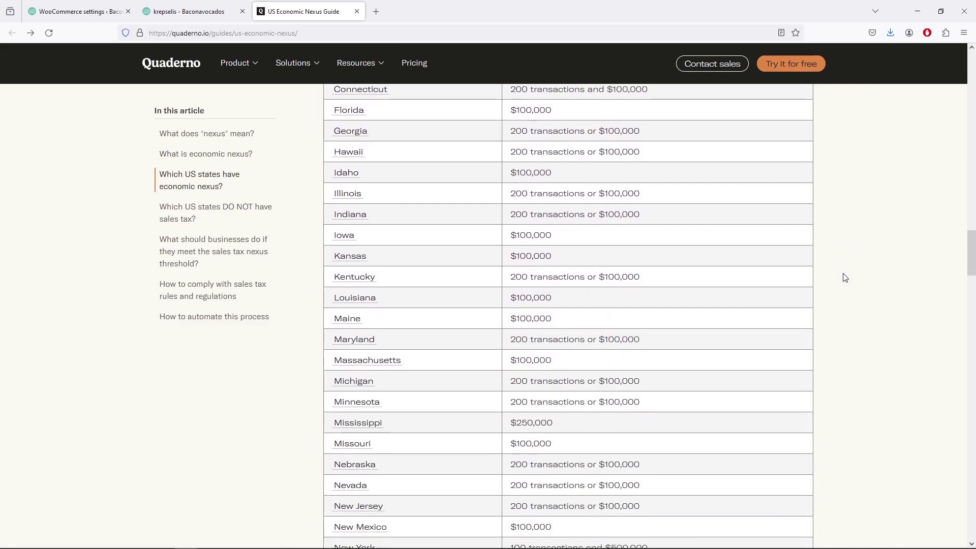
pyautogui.click(349, 321)
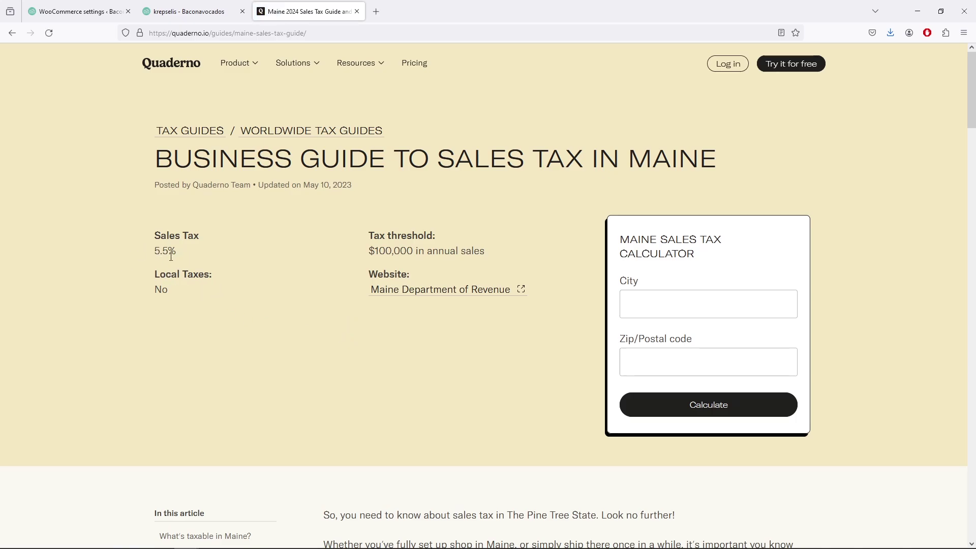
# Set the US standard row's state code to MN, rate to 5.5 percent and tax name to Sales Tax, and save
pyautogui.click(63, 19)
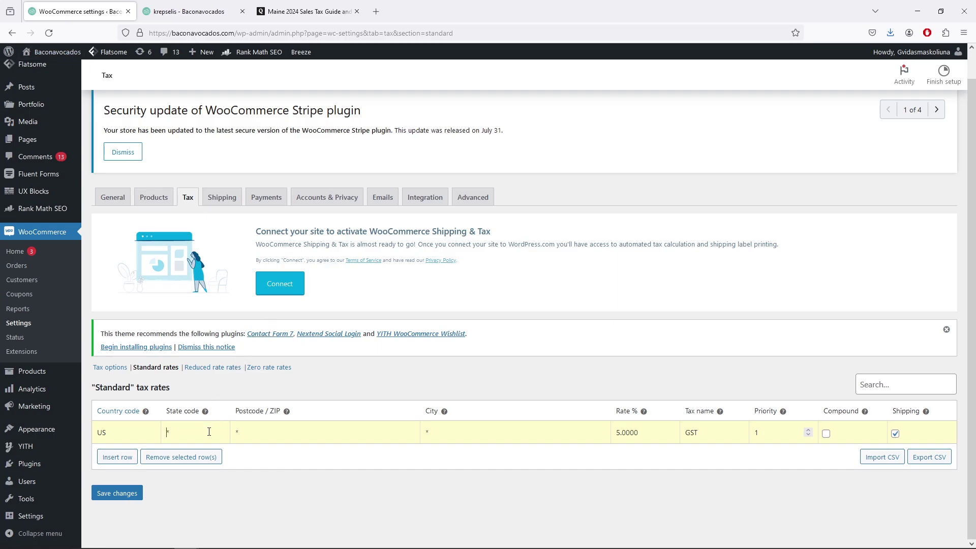
pyautogui.write('MN')
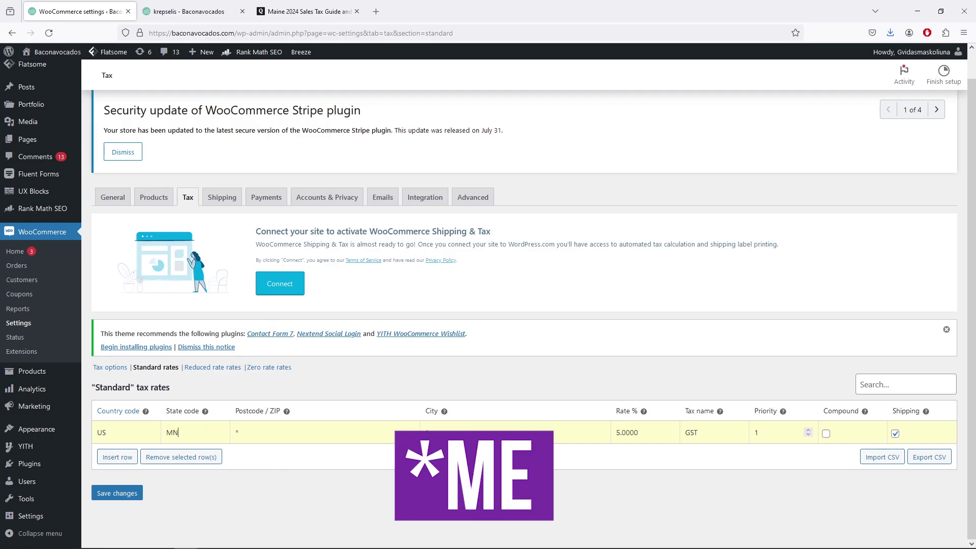
pyautogui.moveTo(639, 432); pyautogui.dragTo(623, 433)
pyautogui.write('5.5')
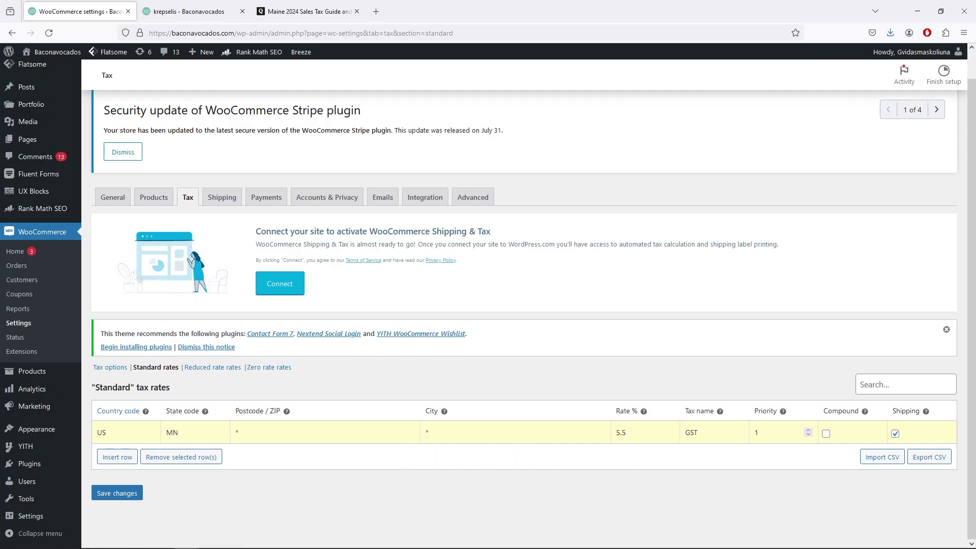
pyautogui.doubleClick(707, 436)
pyautogui.write('Sales Tax')
pyautogui.click(136, 495)
# Reload the shopping cart and update its shipping address to Maine, United States (US)
pyautogui.click(179, 14)
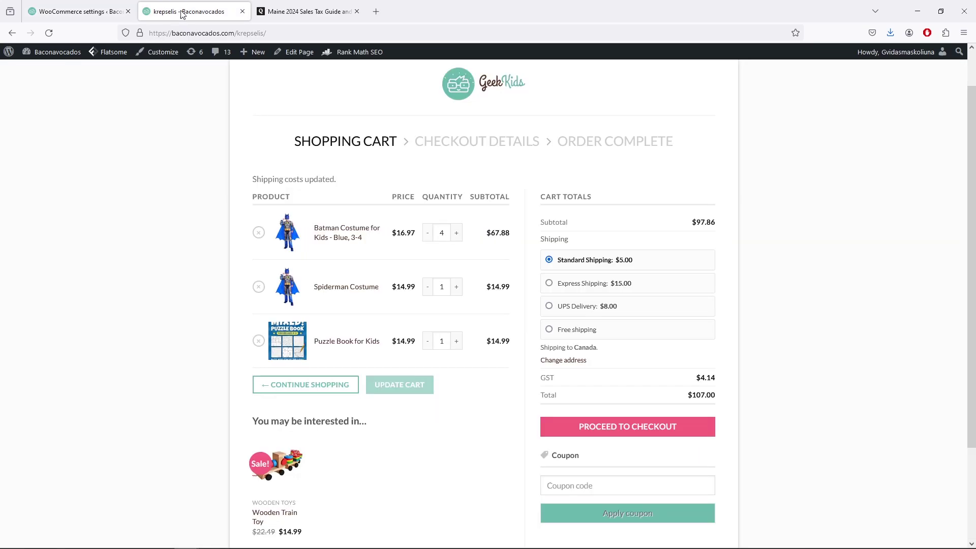
pyautogui.click(56, 35)
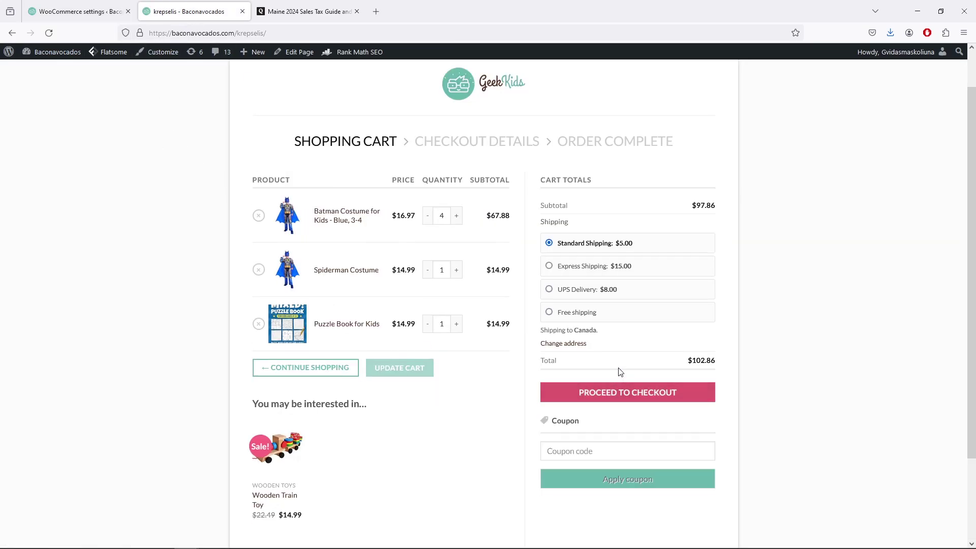
pyautogui.click(575, 344)
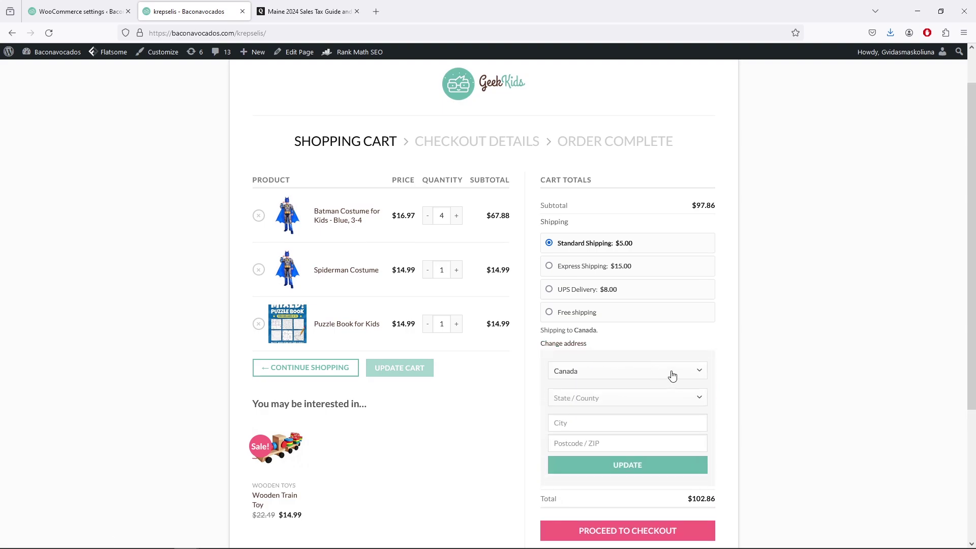
pyautogui.click(673, 377)
pyautogui.write('Unit')
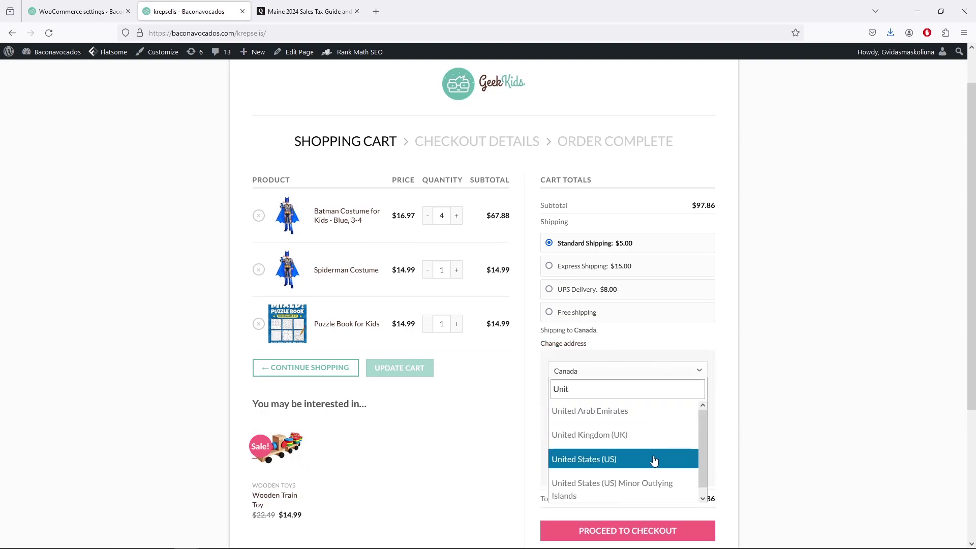
pyautogui.click(650, 459)
pyautogui.click(645, 405)
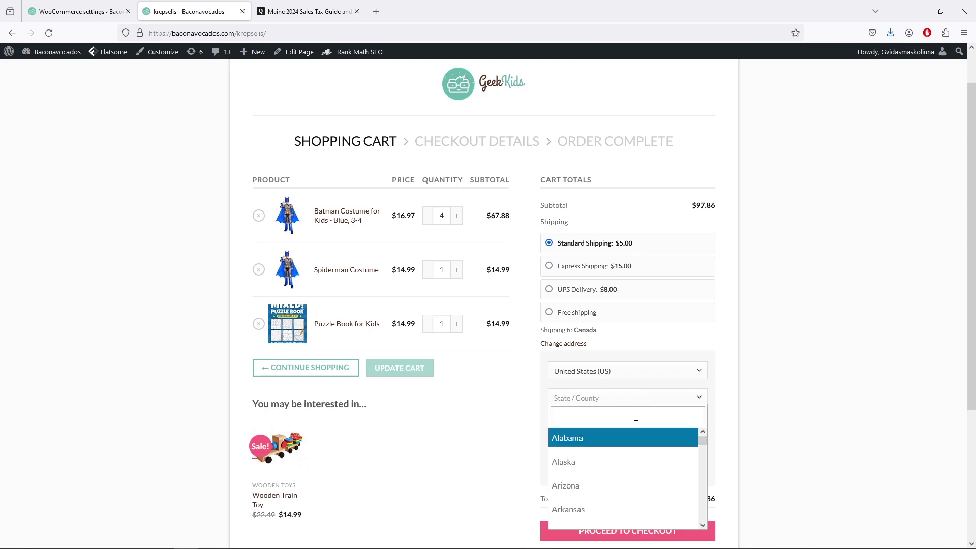
pyautogui.write('Ma')
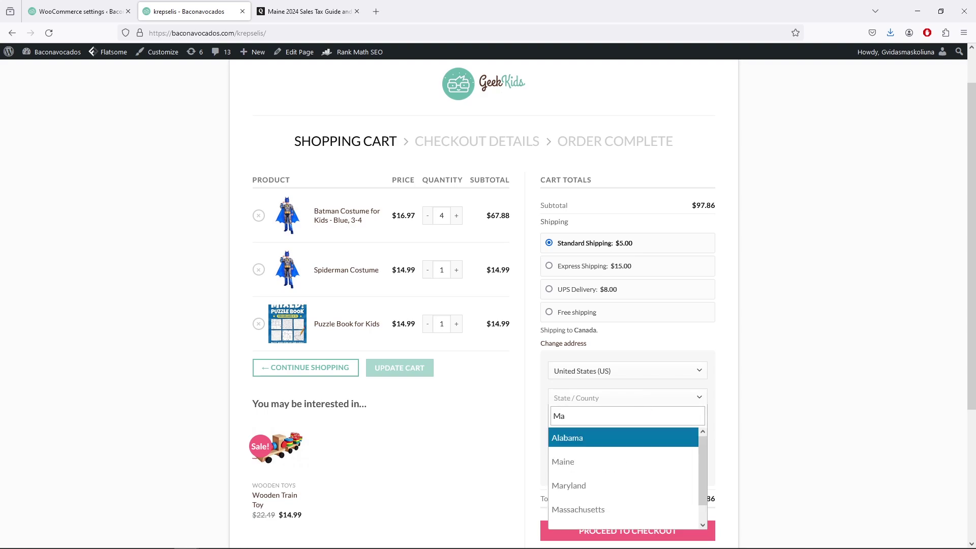
pyautogui.click(627, 462)
pyautogui.click(655, 466)
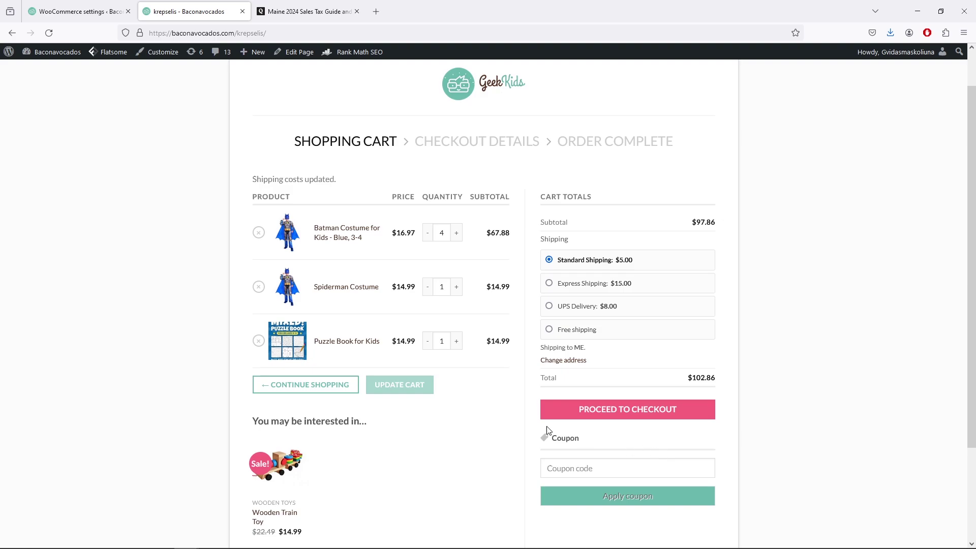
# Change the cart's shipping state to Minnesota and update the address to check the tax in the cart totals
pyautogui.moveTo(98, 55)
pyautogui.click(579, 362)
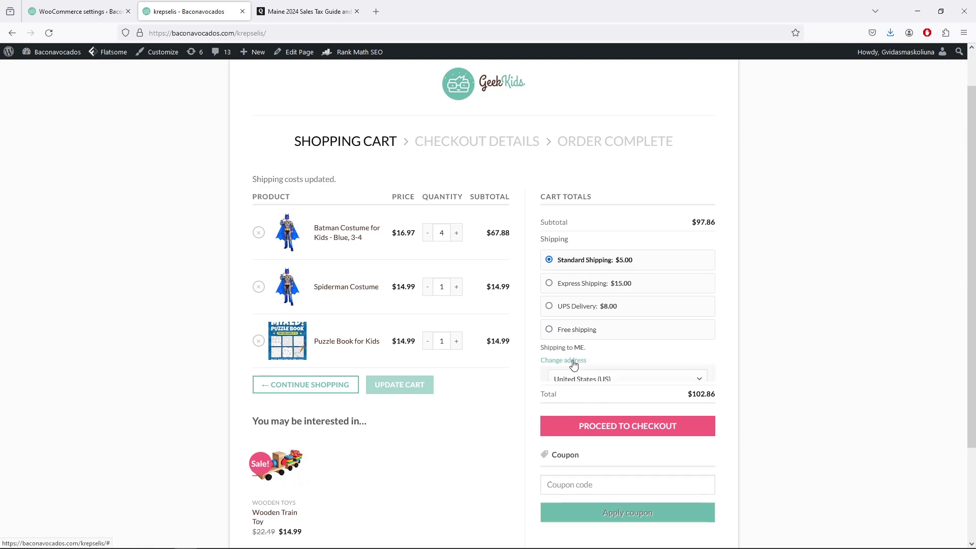
pyautogui.click(647, 416)
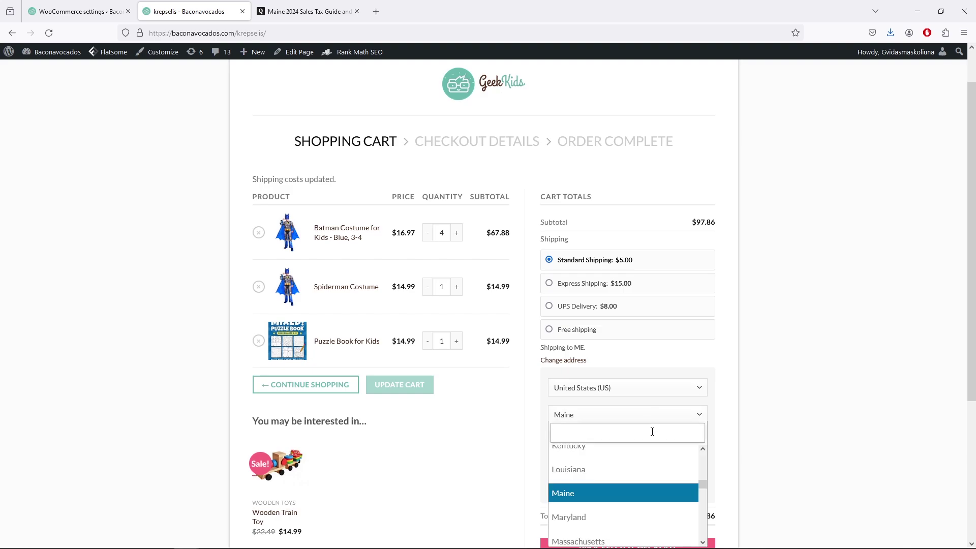
pyautogui.write('Min')
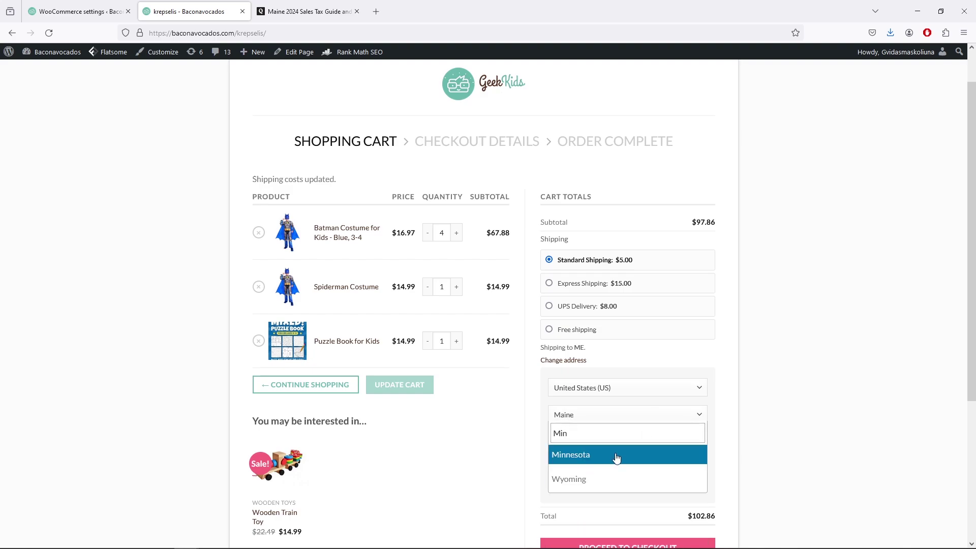
pyautogui.click(617, 458)
pyautogui.click(627, 481)
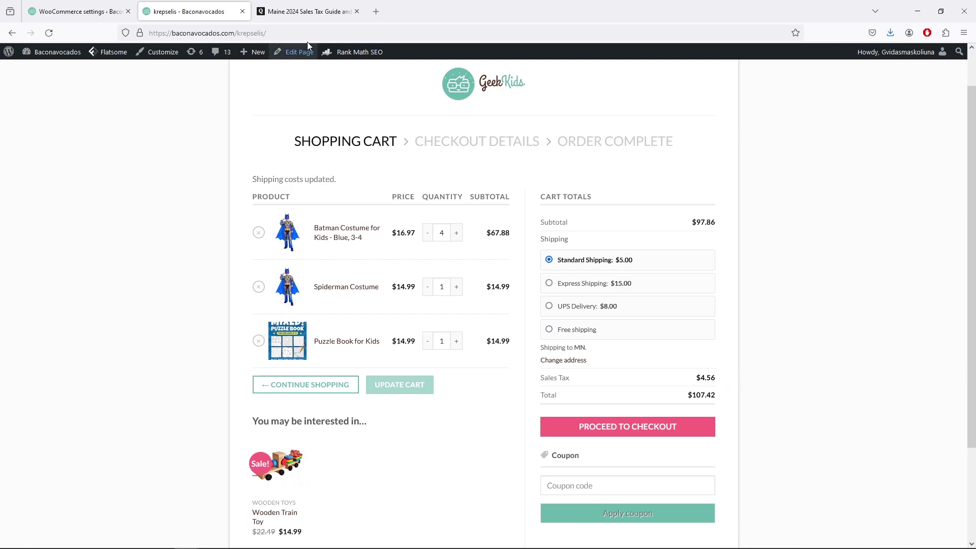
# Return to the US Economic Nexus Guide and open Minnesota's guide to check its sales tax rate
pyautogui.click(283, 15)
pyautogui.click(13, 33)
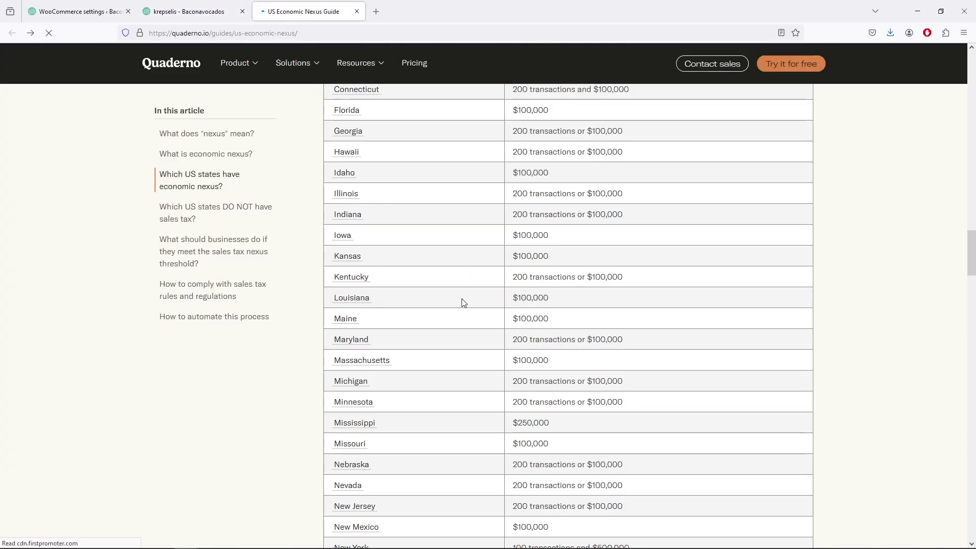
pyautogui.click(368, 404)
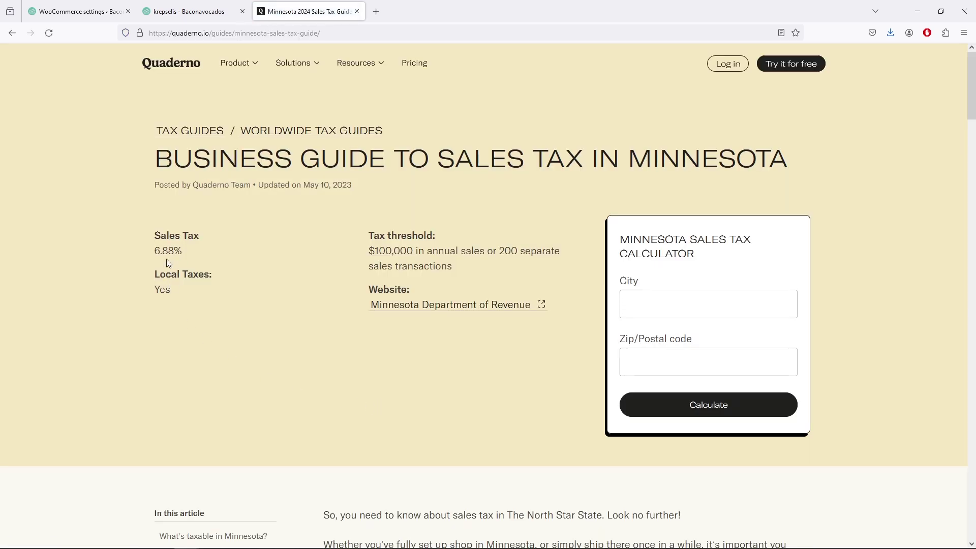
# Switch back to the WooCommerce settings, review the general tax options, and reopen the standard tax rates
pyautogui.click(76, 11)
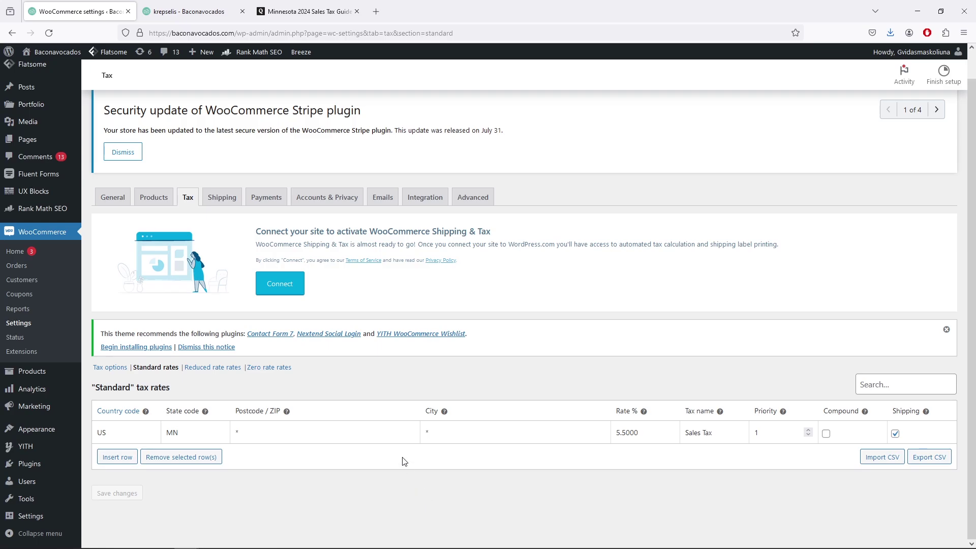
pyautogui.click(117, 369)
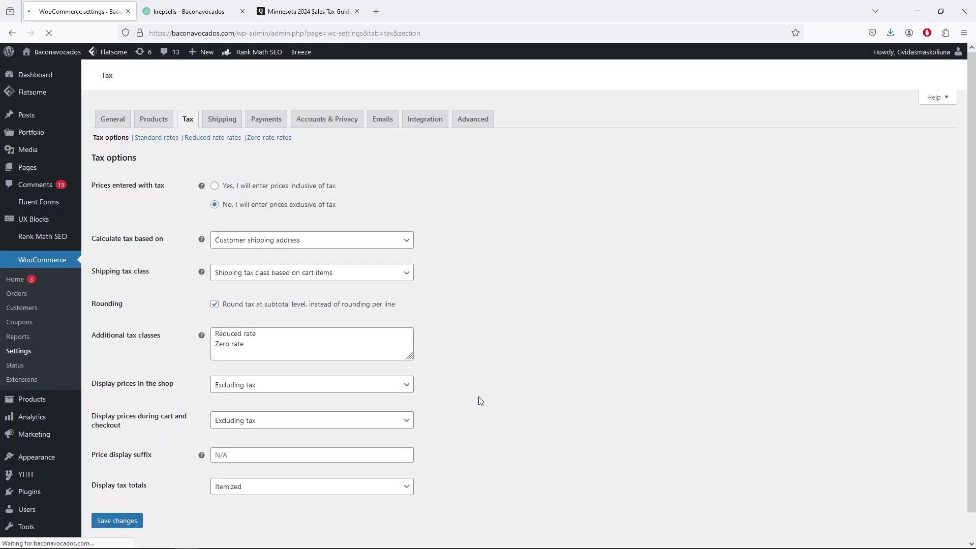
pyautogui.scroll(-1, 501, 364)
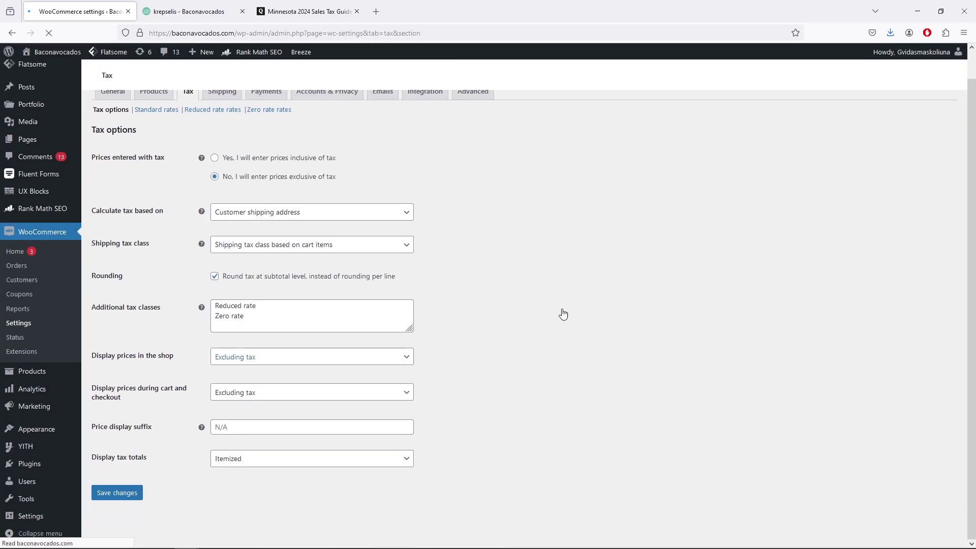
pyautogui.scroll(-3, 196, 304)
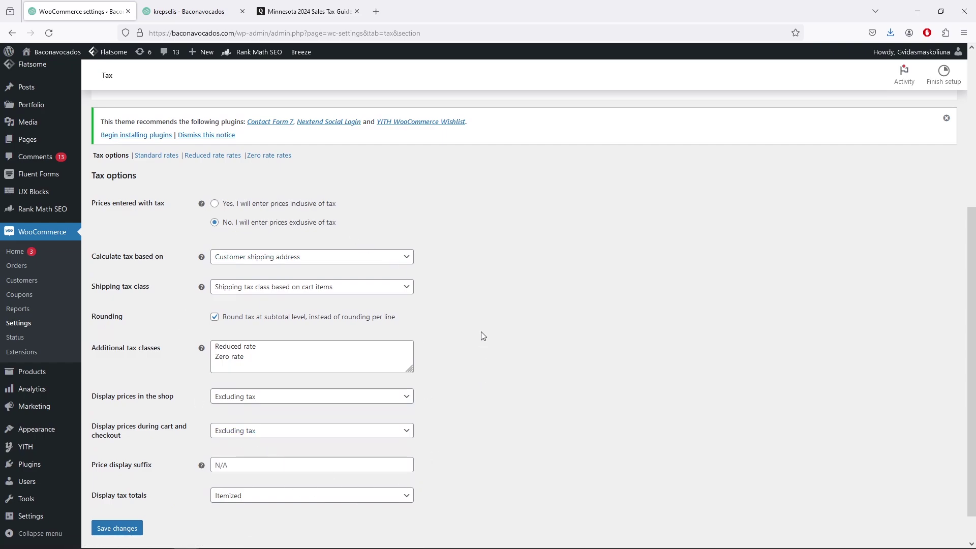
pyautogui.scroll(1, 146, 211)
pyautogui.click(152, 208)
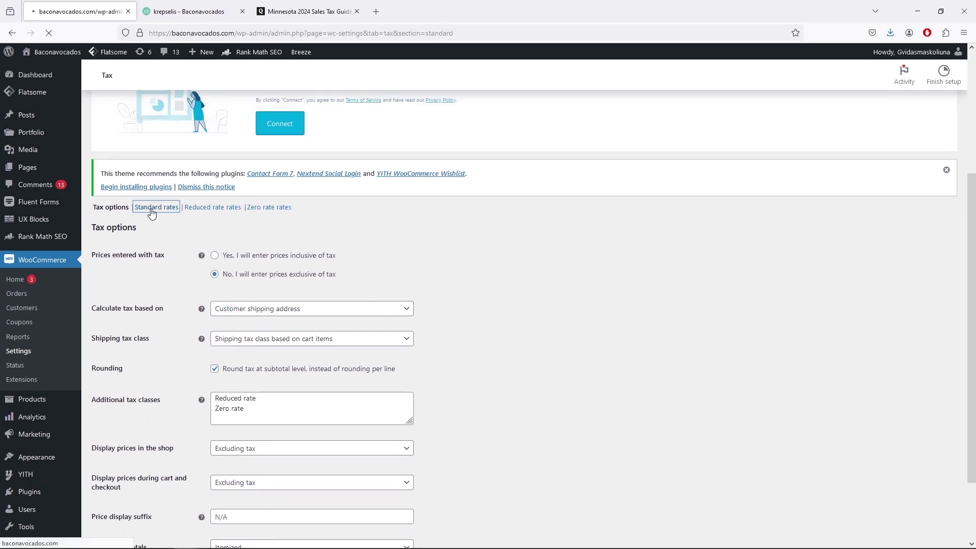